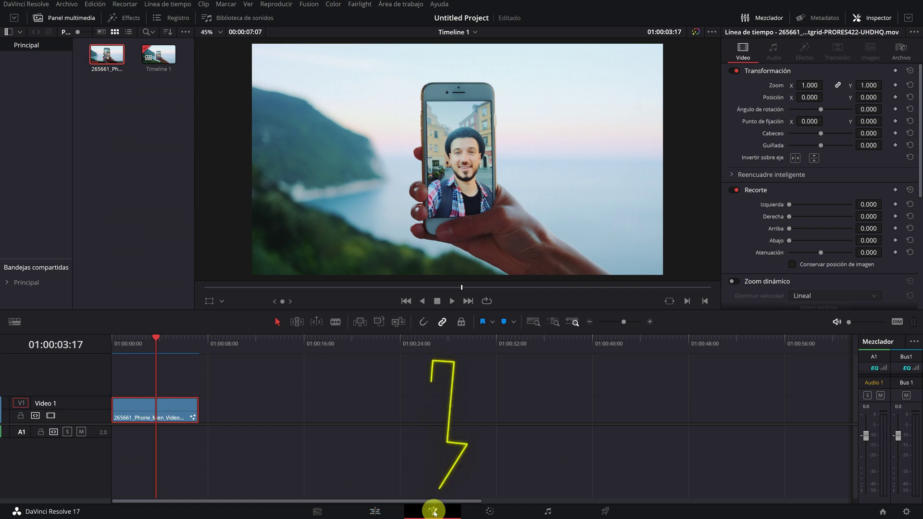
Step: Switch from the Edit page to the Fusion page to composite the phone-in-hand clip
{"action": "left_click", "coordinate": [433, 512]}
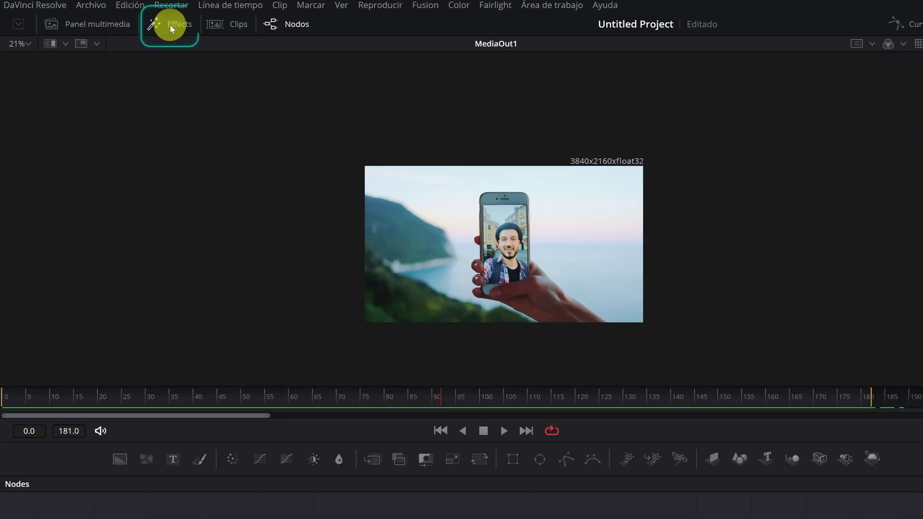
Step: Search 'plana' and insert a Planar Tracker node between MediaIn1 and MediaOut1
{"action": "left_click", "coordinate": [174, 25]}
{"action": "left_click", "coordinate": [241, 45]}
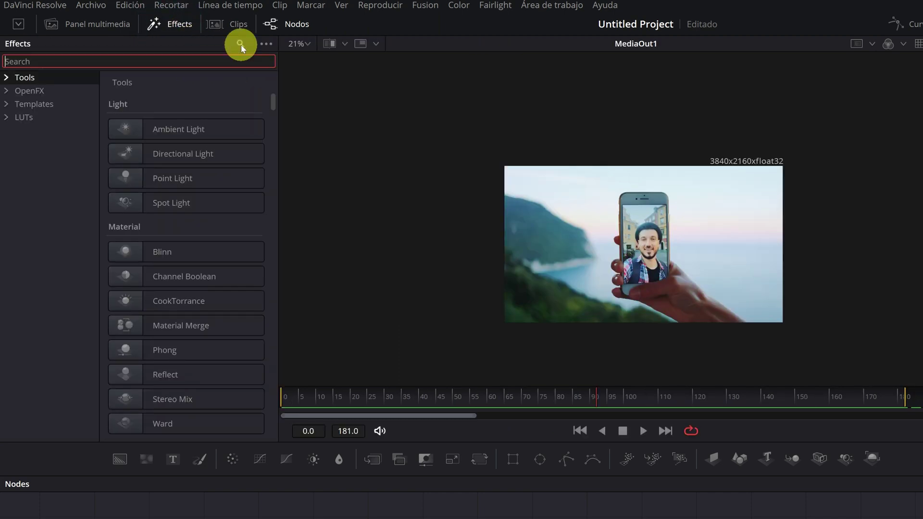
{"action": "type", "text": "plana"}
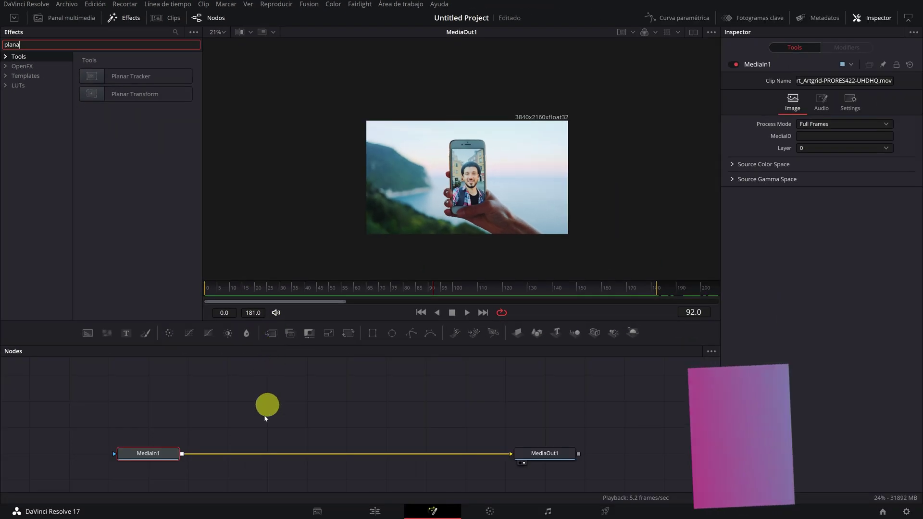
{"action": "key", "text": "ctrl+space"}
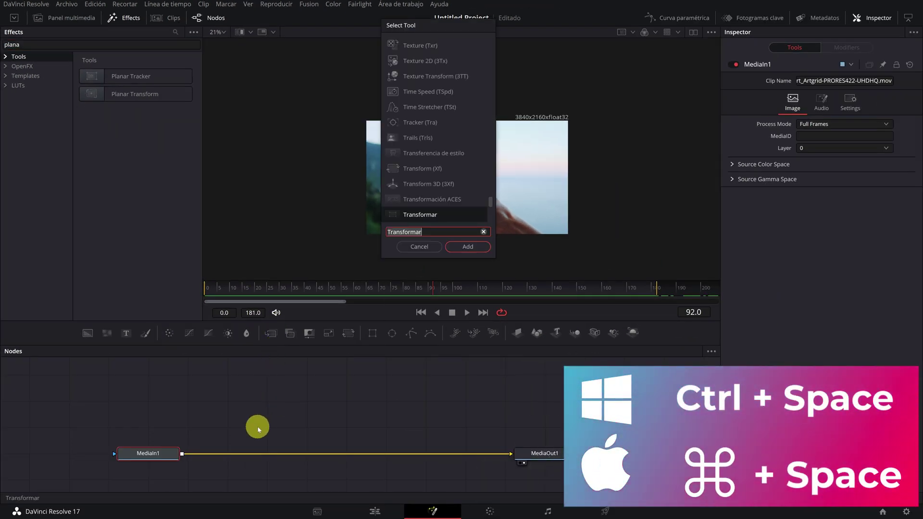
{"action": "type", "text": "plana"}
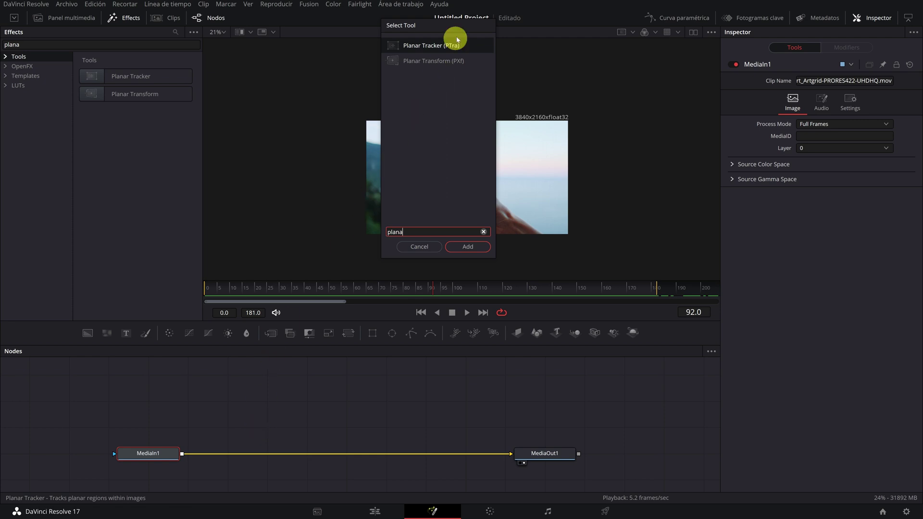
{"action": "left_click", "coordinate": [435, 46]}
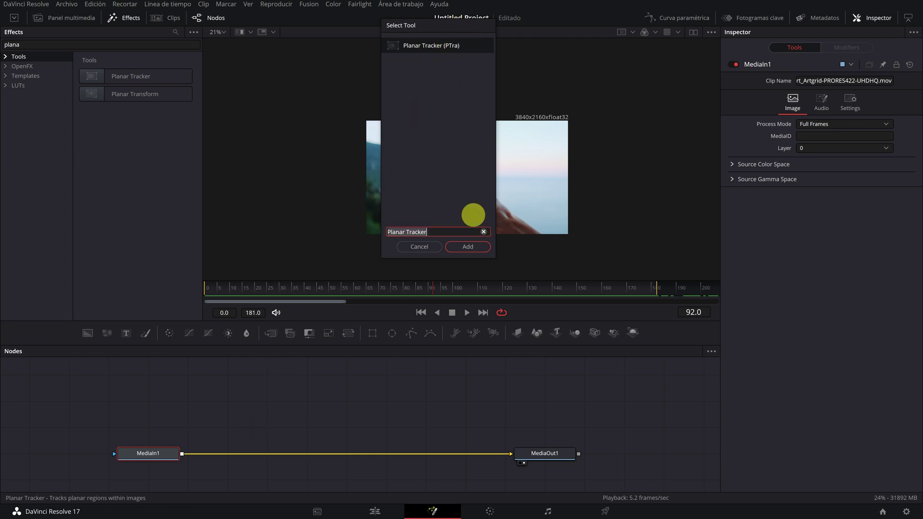
{"action": "left_click", "coordinate": [468, 247]}
{"action": "left_click_drag", "start_coordinate": [243, 457], "coordinate": [348, 453]}
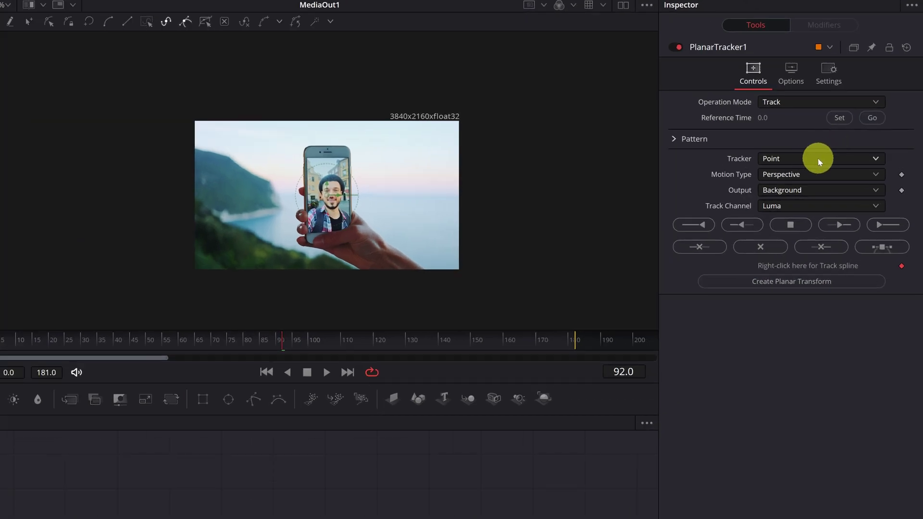
Step: Set the tracker type to Hybrid Point/Area, review its Options, and scrub back to frame 0
{"action": "left_click", "coordinate": [818, 158]}
{"action": "left_click", "coordinate": [827, 192]}
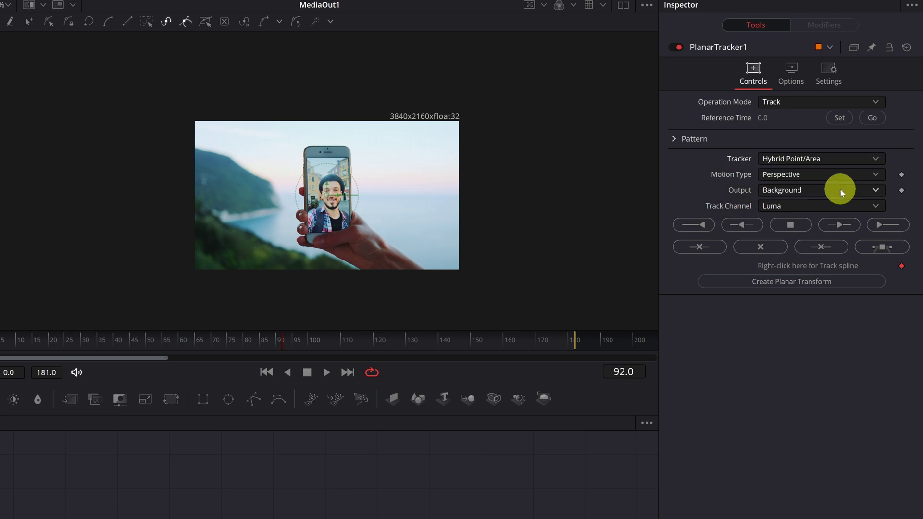
{"action": "left_click", "coordinate": [792, 74]}
{"action": "type", "text": "2"}
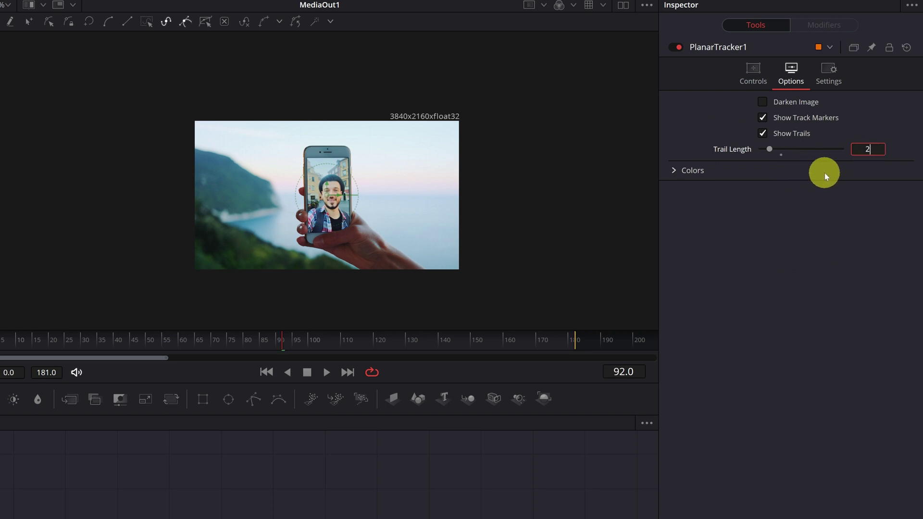
{"action": "left_click", "coordinate": [754, 72]}
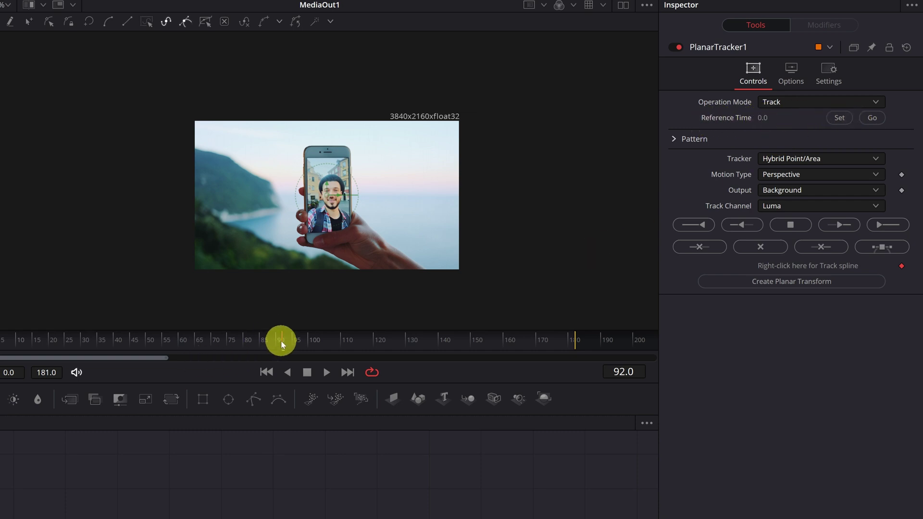
{"action": "left_click_drag", "start_coordinate": [283, 343], "coordinate": [23, 348]}
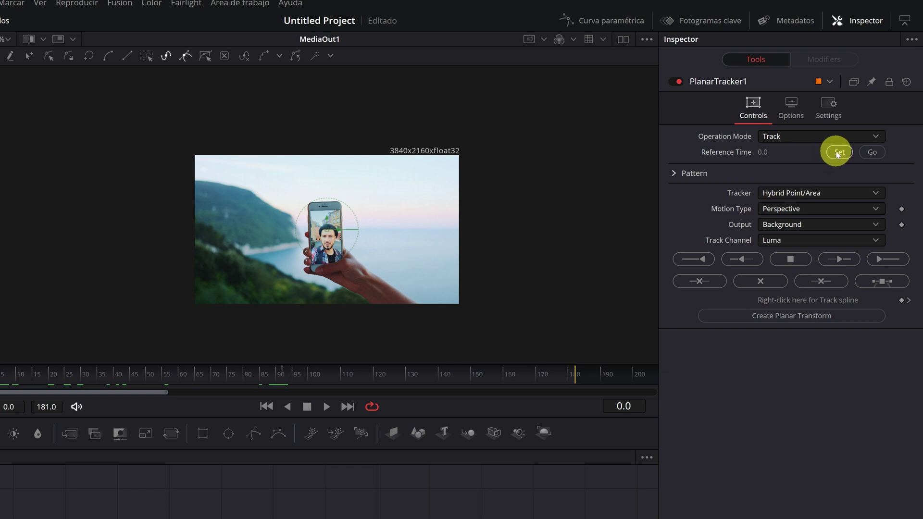
Step: Set the reference time, draw a polygon around the phone, and track it forward to frame 176
{"action": "left_click", "coordinate": [840, 153]}
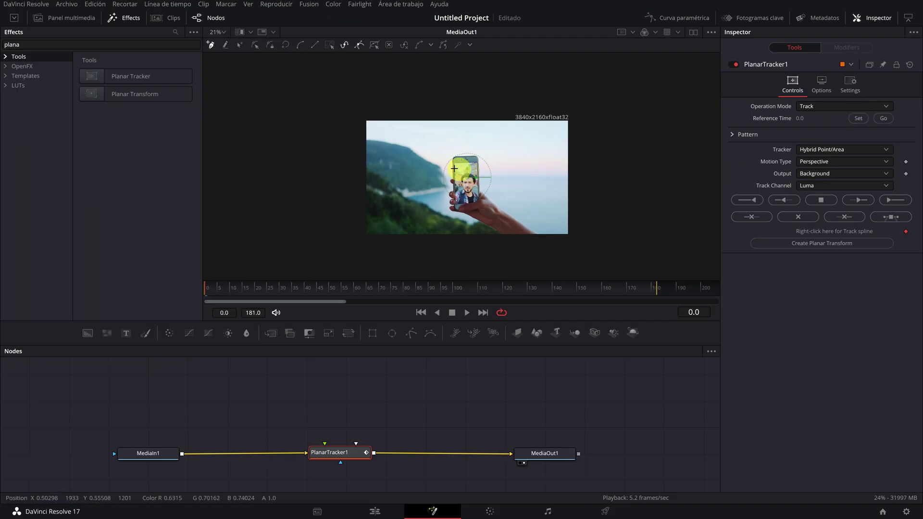
{"action": "left_click", "coordinate": [124, 18]}
{"action": "scroll", "coordinate": [326, 185], "scroll_direction": "up", "scroll_amount": 4}
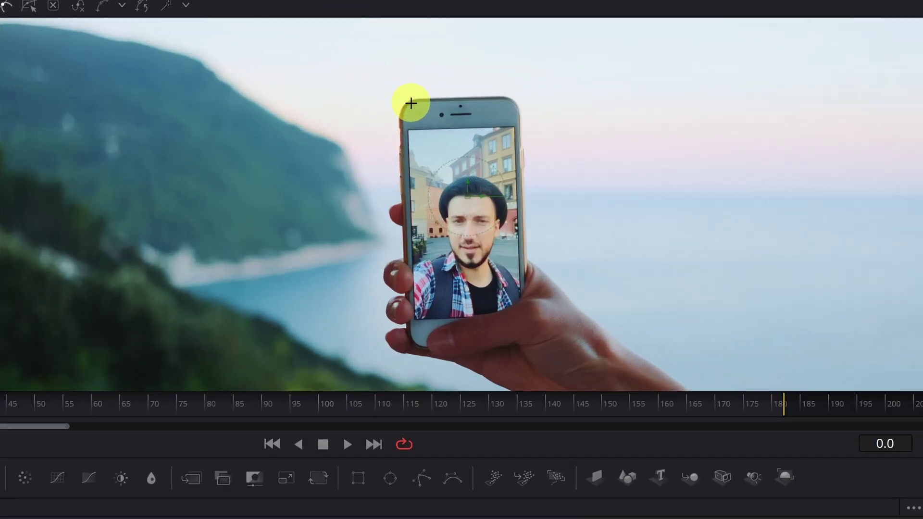
{"action": "left_click_drag", "start_coordinate": [405, 103], "coordinate": [452, 101]}
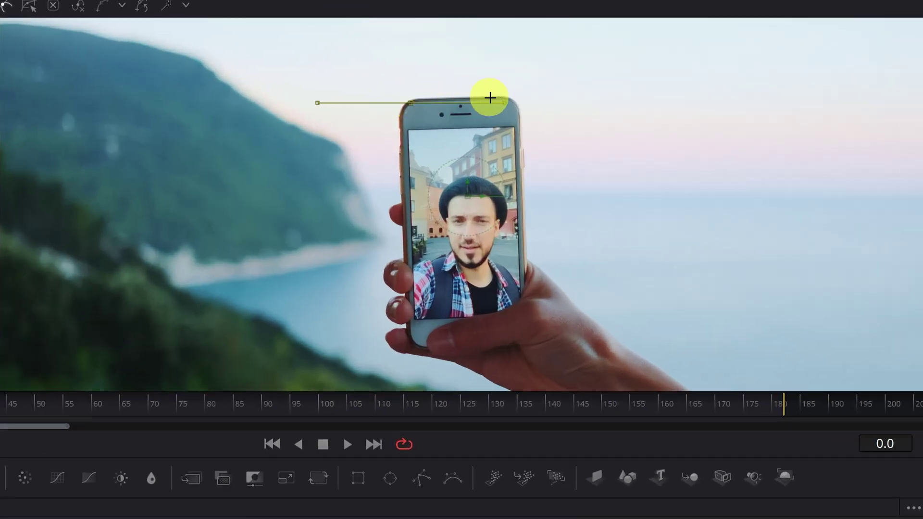
{"action": "left_click", "coordinate": [526, 299]}
{"action": "left_click_drag", "start_coordinate": [434, 345], "coordinate": [413, 346]}
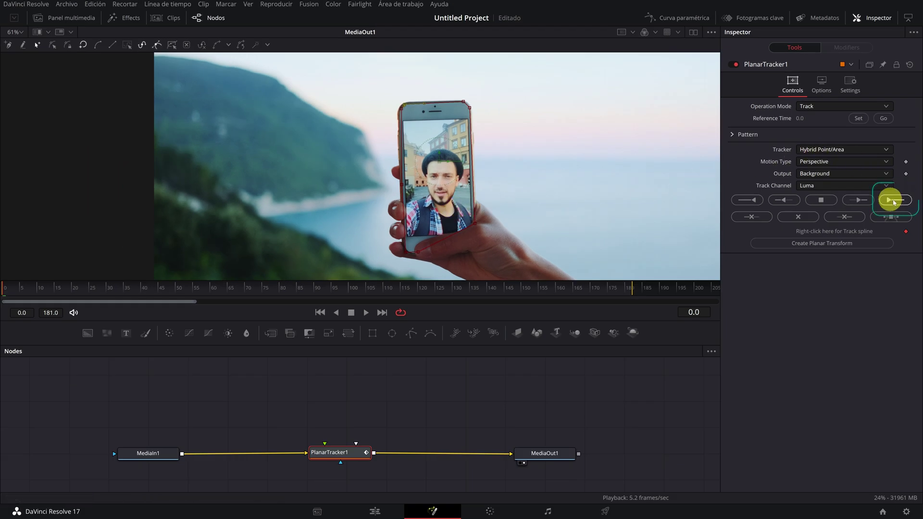
{"action": "left_click", "coordinate": [892, 199]}
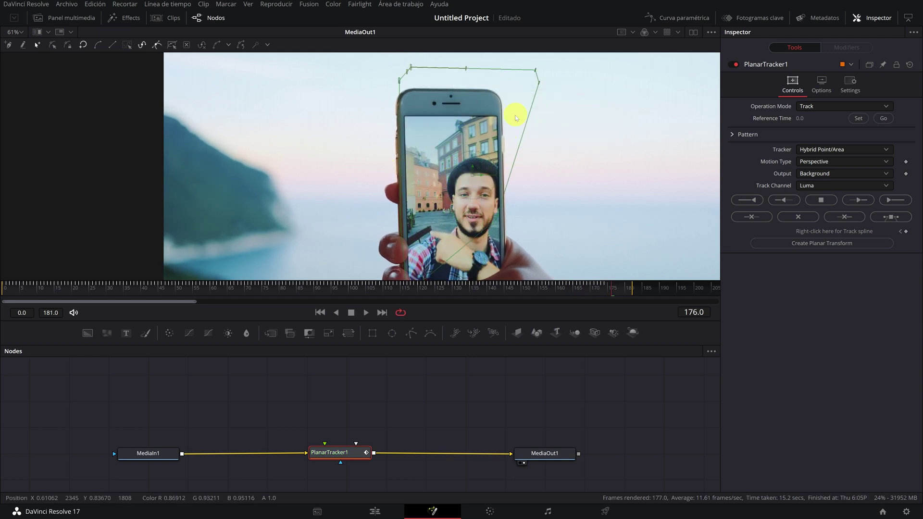
Step: At frame 0, clear all tracking, reset the reference time, and open the Motion Type choices
{"action": "left_click", "coordinate": [1, 297]}
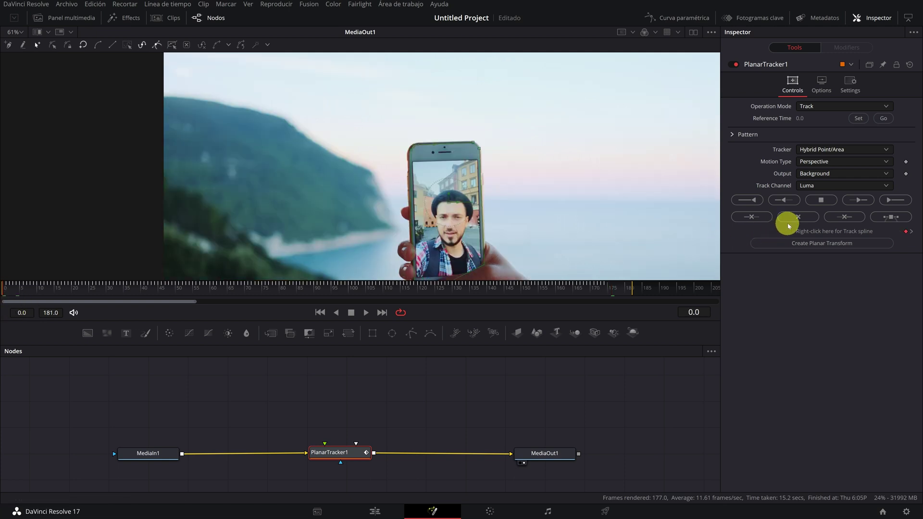
{"action": "left_click", "coordinate": [845, 217]}
{"action": "left_click", "coordinate": [548, 272]}
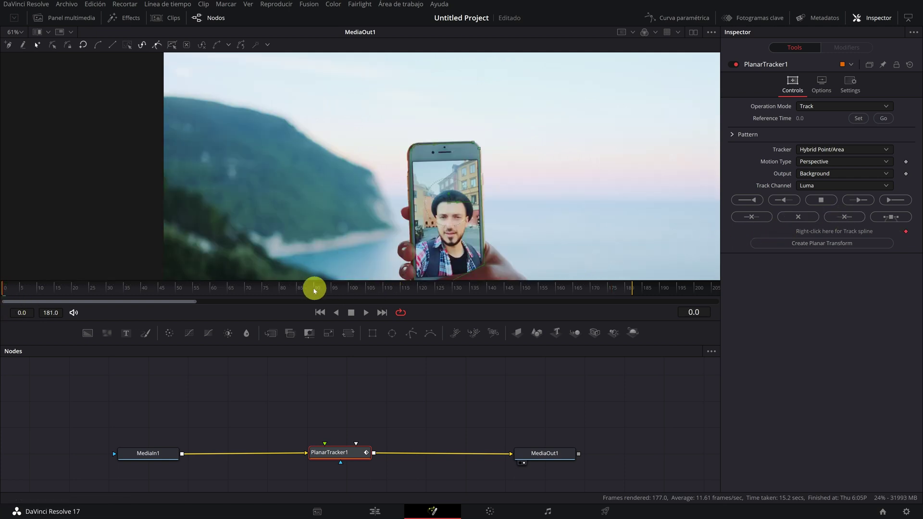
{"action": "left_click", "coordinate": [859, 120]}
{"action": "left_click", "coordinate": [539, 268]}
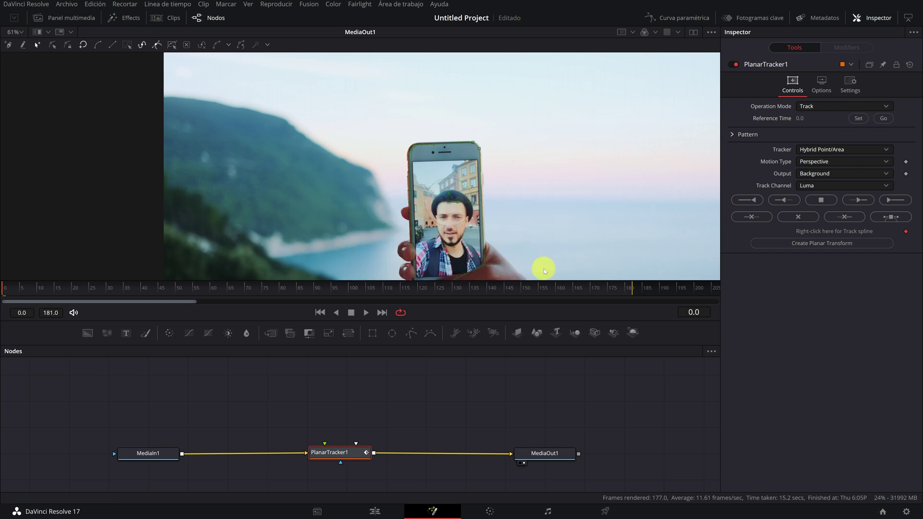
{"action": "left_click_drag", "start_coordinate": [361, 145], "coordinate": [362, 90]}
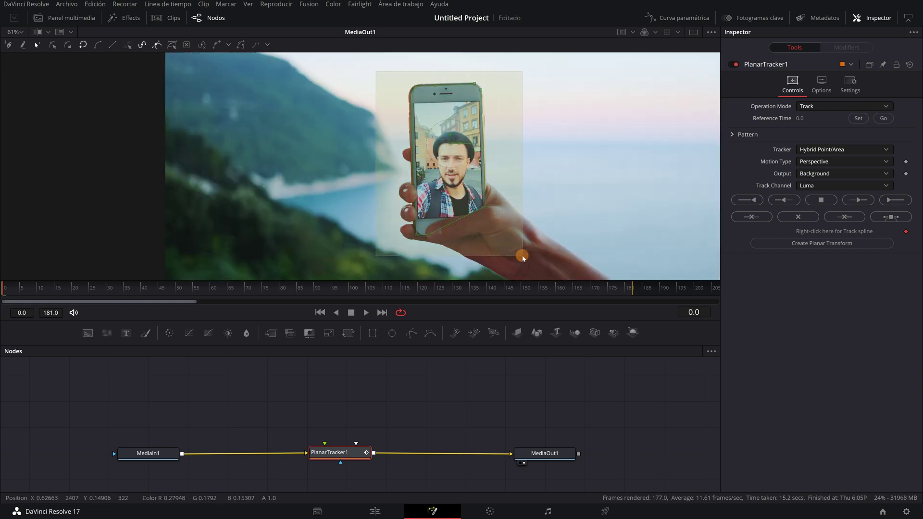
{"action": "left_click", "coordinate": [454, 149]}
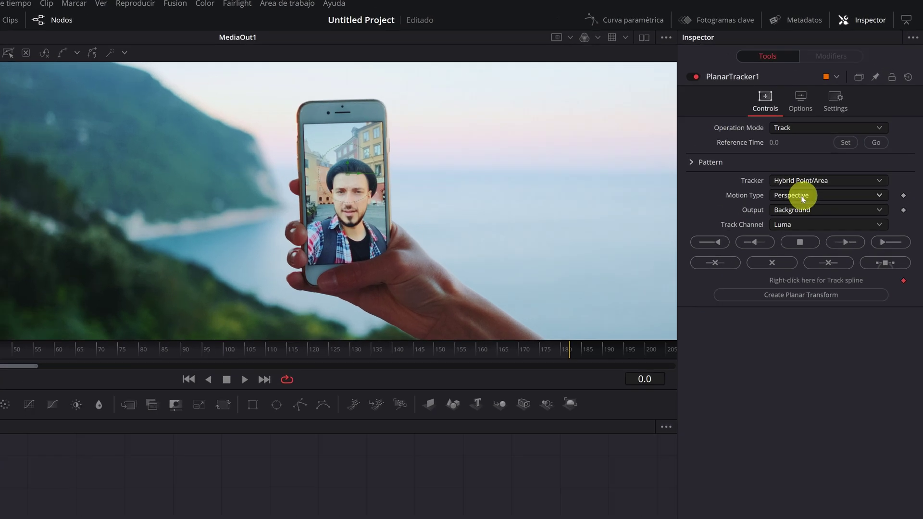
{"action": "left_click", "coordinate": [823, 162]}
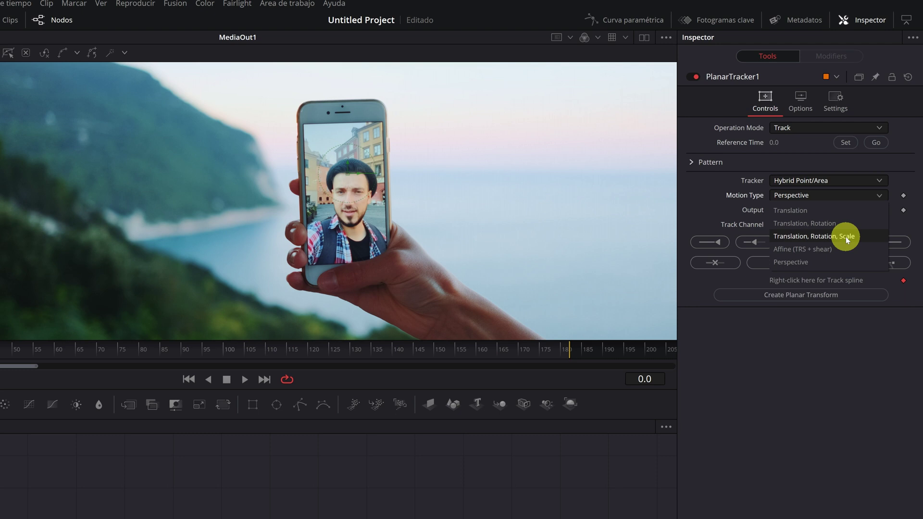
Step: Switch the motion type to Translation, Rotation, Scale and compare a later frame with the first
{"action": "left_click", "coordinate": [847, 237]}
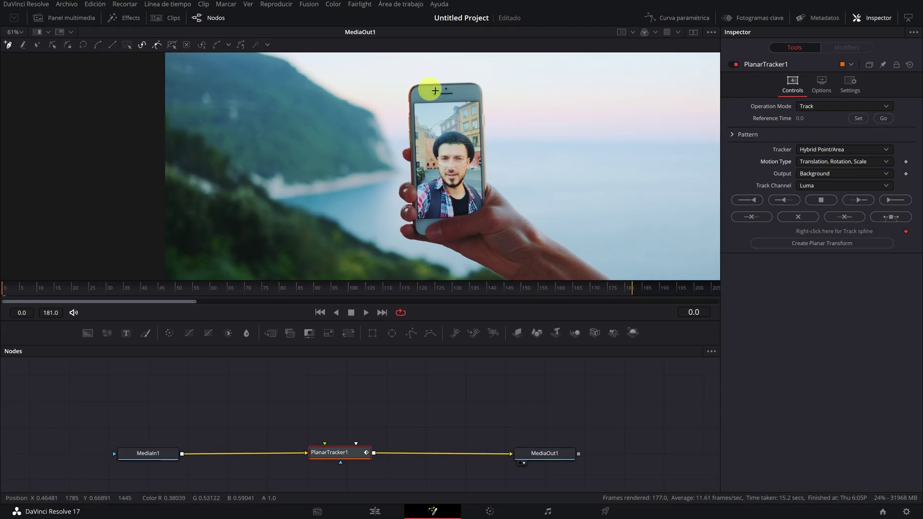
{"action": "left_click_drag", "start_coordinate": [59, 291], "coordinate": [375, 294]}
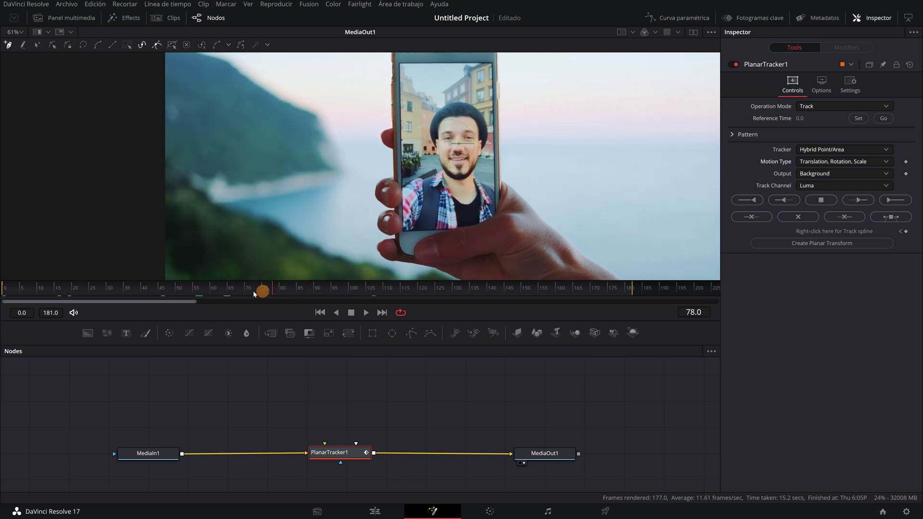
{"action": "left_click_drag", "start_coordinate": [374, 294], "coordinate": [4, 291]}
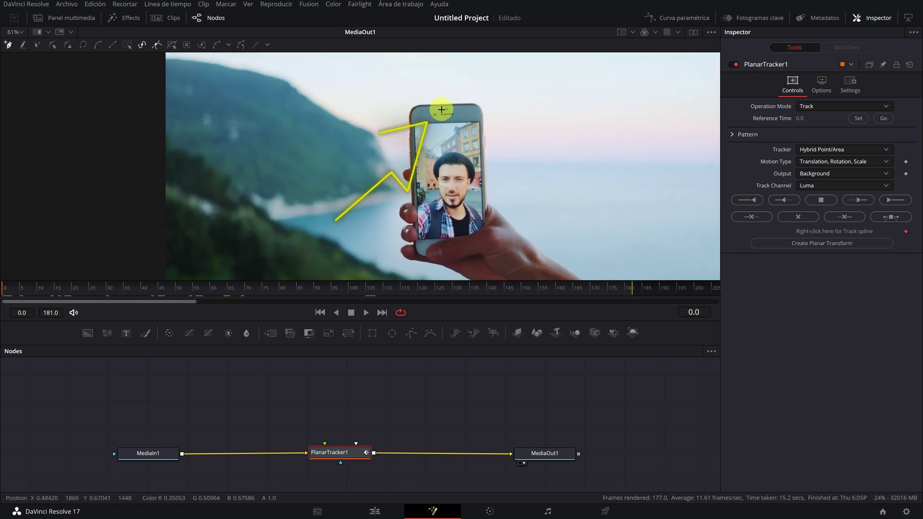
{"action": "scroll", "coordinate": [440, 110], "scroll_direction": "up", "scroll_amount": 5}
{"action": "scroll", "coordinate": [443, 112], "scroll_direction": "up", "scroll_amount": 2}
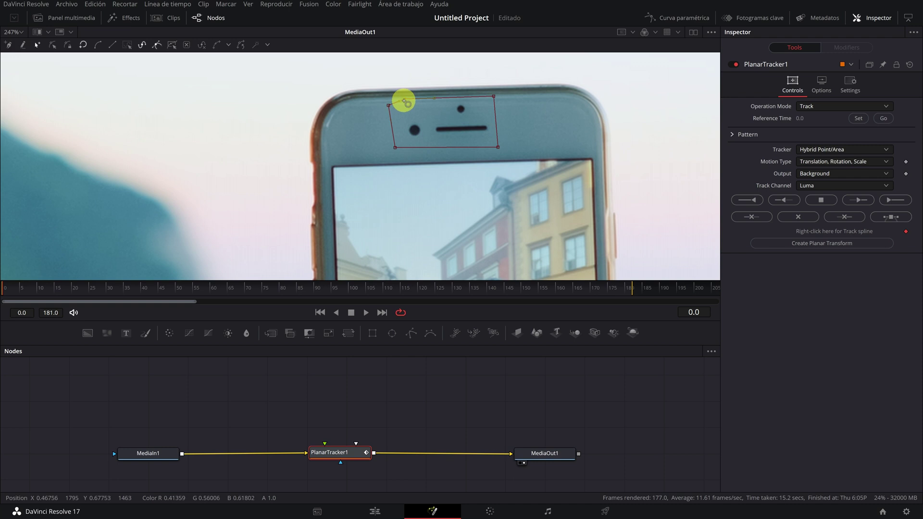
{"action": "scroll", "coordinate": [404, 101], "scroll_direction": "down", "scroll_amount": 4}
{"action": "scroll", "coordinate": [382, 136], "scroll_direction": "down", "scroll_amount": 3}
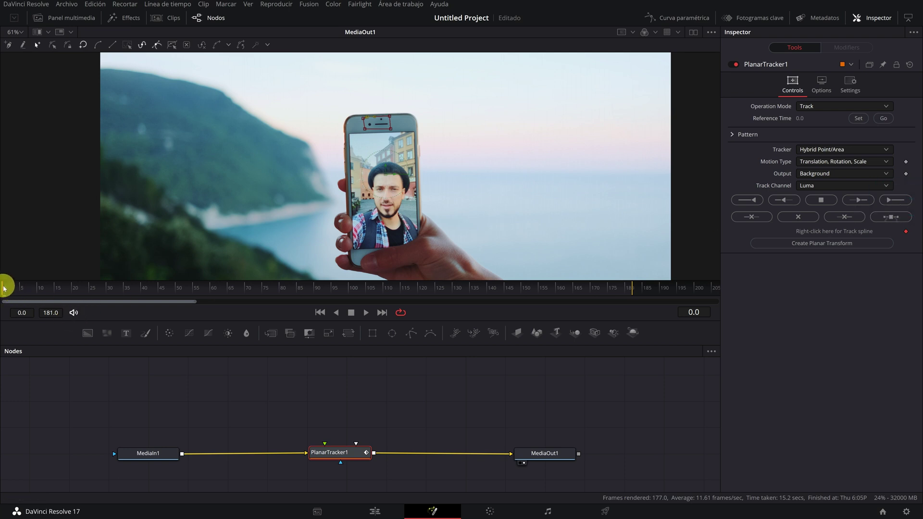
Step: Retrack the phone forward through frame 181 and check a frame near the end
{"action": "left_click", "coordinate": [893, 201]}
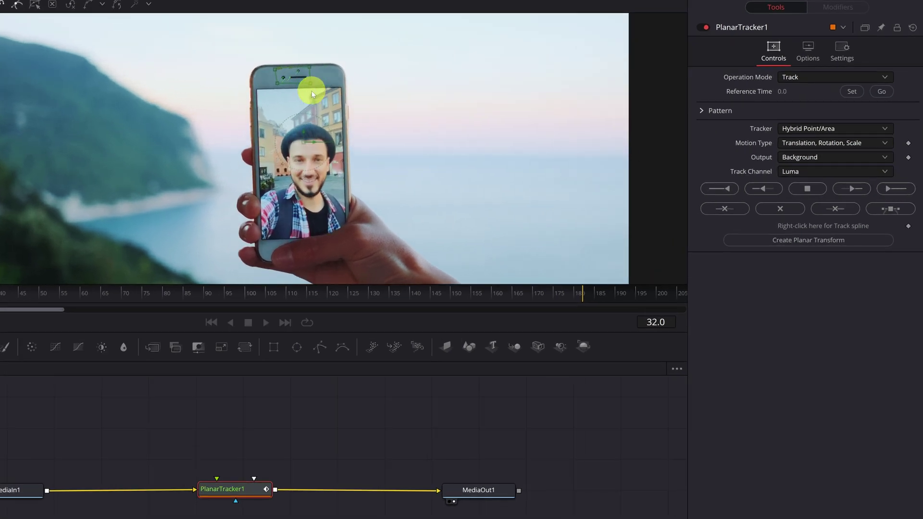
{"action": "scroll", "coordinate": [328, 102], "scroll_direction": "down", "scroll_amount": 2}
{"action": "scroll", "coordinate": [311, 93], "scroll_direction": "down", "scroll_amount": 3}
{"action": "scroll", "coordinate": [311, 93], "scroll_direction": "up", "scroll_amount": 2}
{"action": "scroll", "coordinate": [315, 119], "scroll_direction": "up", "scroll_amount": 2}
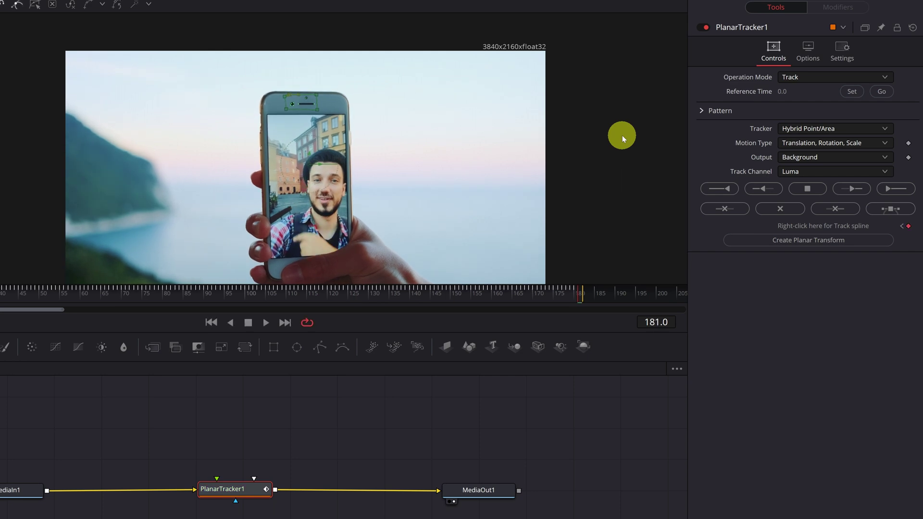
{"action": "left_click_drag", "start_coordinate": [607, 288], "coordinate": [5, 292]}
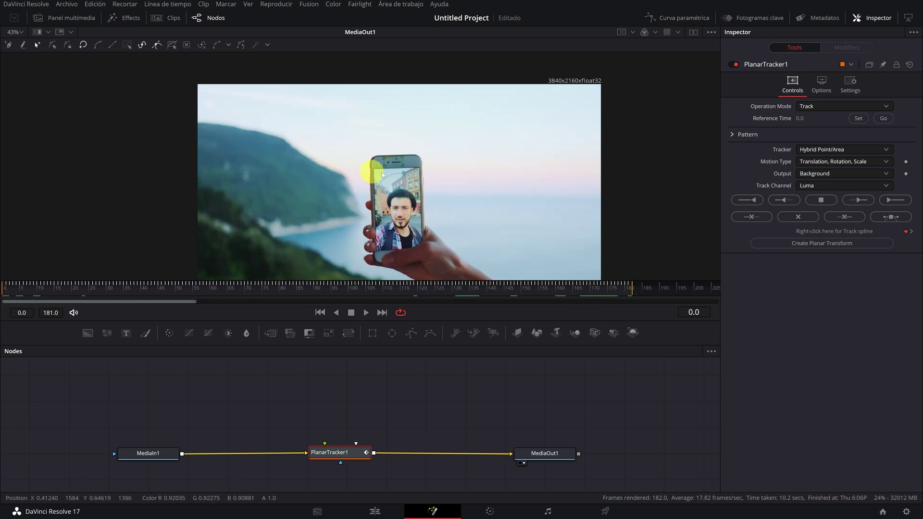
Step: Create a PlanarTransform1 node from the track and delete the PlanarTracker1 node
{"action": "left_click", "coordinate": [825, 245]}
{"action": "left_click_drag", "start_coordinate": [185, 416], "coordinate": [345, 419]}
{"action": "left_click", "coordinate": [336, 454]}
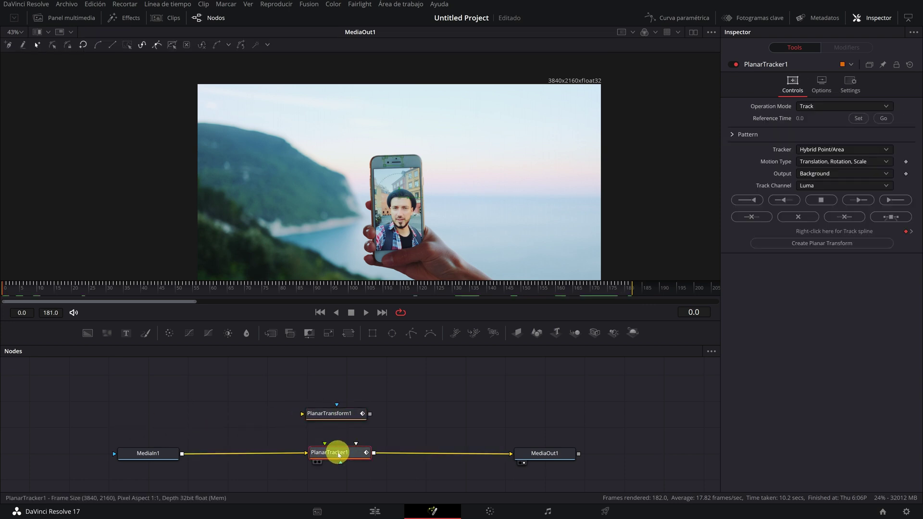
{"action": "key", "text": "Delete"}
Step: Merge PlanarTransform1 over MediaIn1 through a new Merge1 node feeding MediaOut1
{"action": "left_click", "coordinate": [328, 415]}
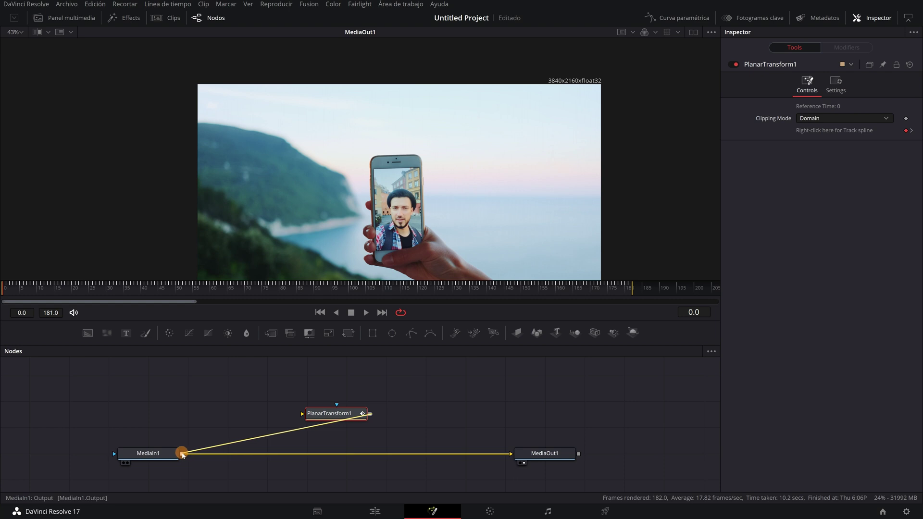
{"action": "left_click_drag", "start_coordinate": [183, 455], "coordinate": [182, 455]}
{"action": "left_click_drag", "start_coordinate": [346, 453], "coordinate": [342, 456]}
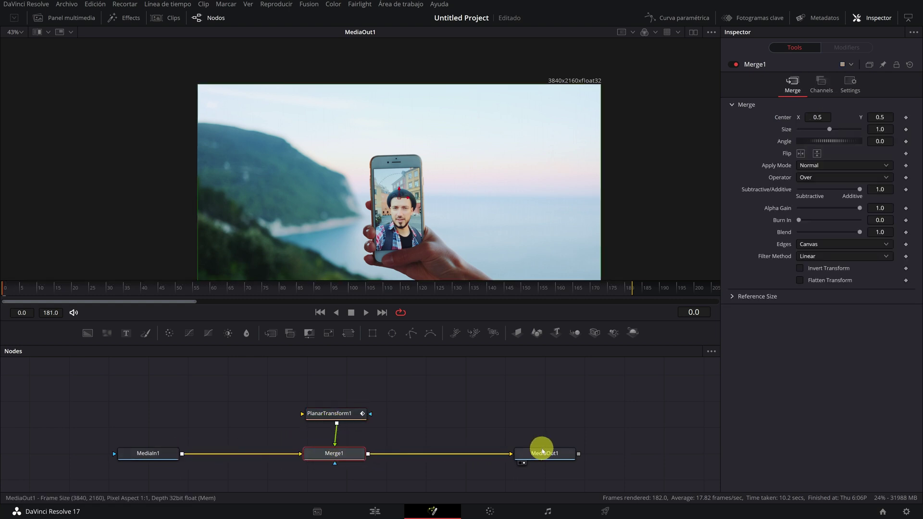
{"action": "left_click", "coordinate": [329, 416]}
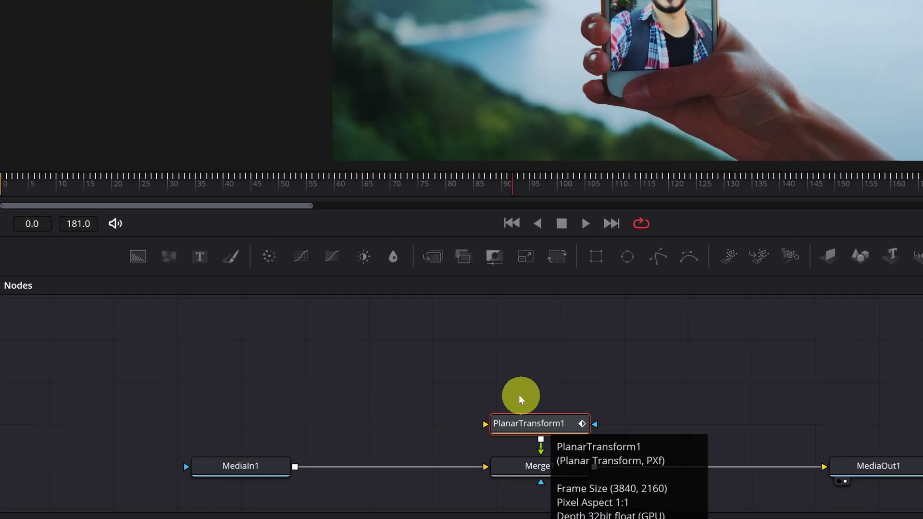
{"action": "left_click", "coordinate": [320, 416]}
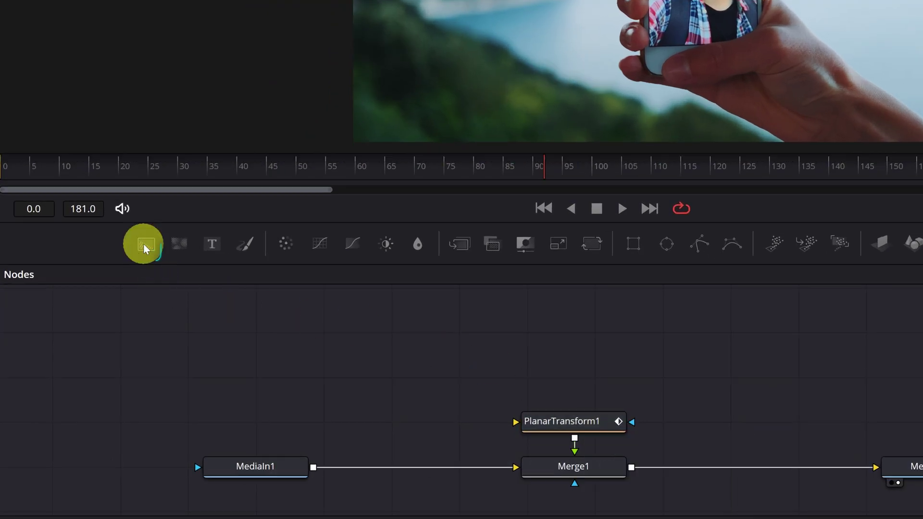
Step: Add a gold (#d6a11c) Background node feeding PlanarTransform1, then add a BSpline mask
{"action": "mouse_move", "coordinate": [144, 248]}
{"action": "left_mouse_down"}
{"action": "mouse_move", "coordinate": [633, 343]}
{"action": "mouse_move", "coordinate": [580, 392]}
{"action": "left_mouse_up"}
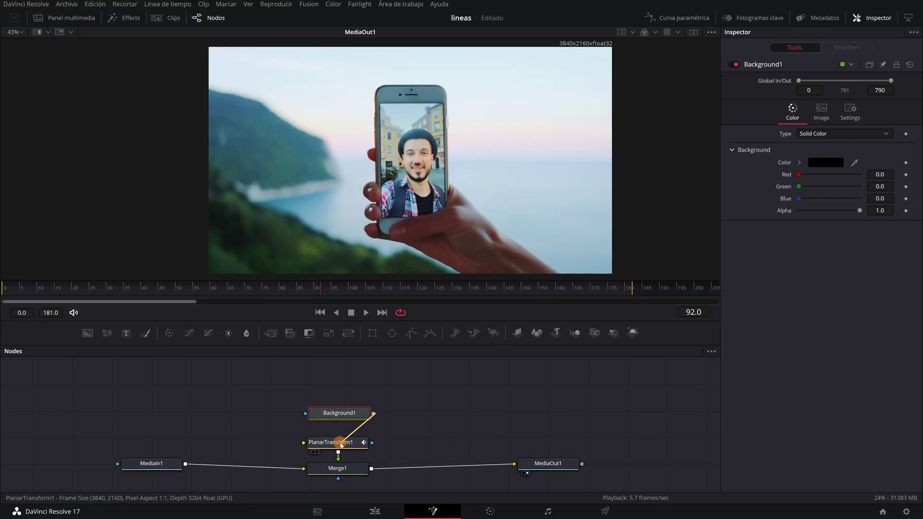
{"action": "left_click_drag", "start_coordinate": [342, 446], "coordinate": [337, 440]}
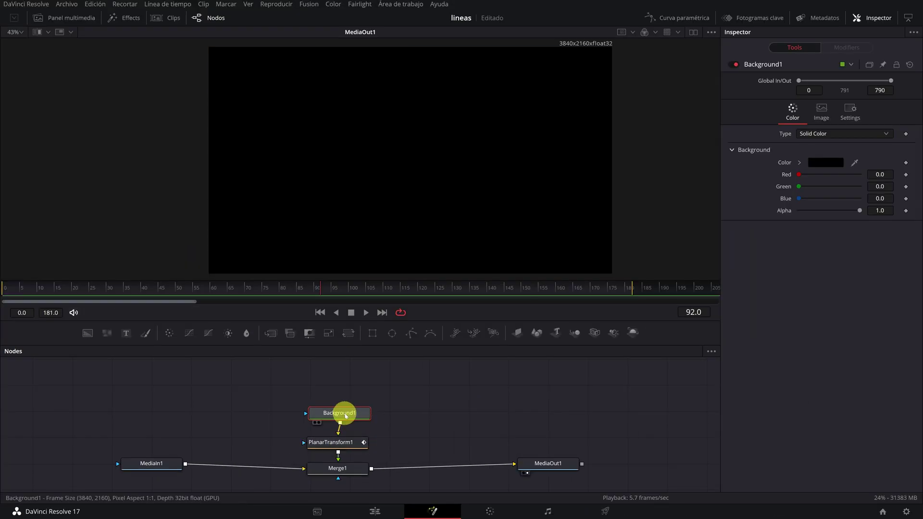
{"action": "left_click", "coordinate": [836, 164]}
{"action": "left_click", "coordinate": [543, 184]}
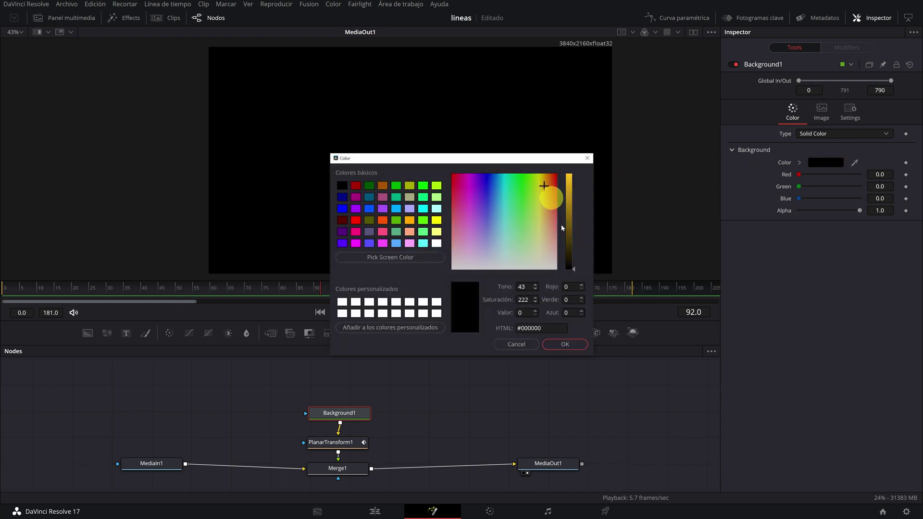
{"action": "left_click_drag", "start_coordinate": [572, 264], "coordinate": [573, 192]}
{"action": "left_click", "coordinate": [576, 346]}
{"action": "left_click_drag", "start_coordinate": [340, 414], "coordinate": [347, 398]}
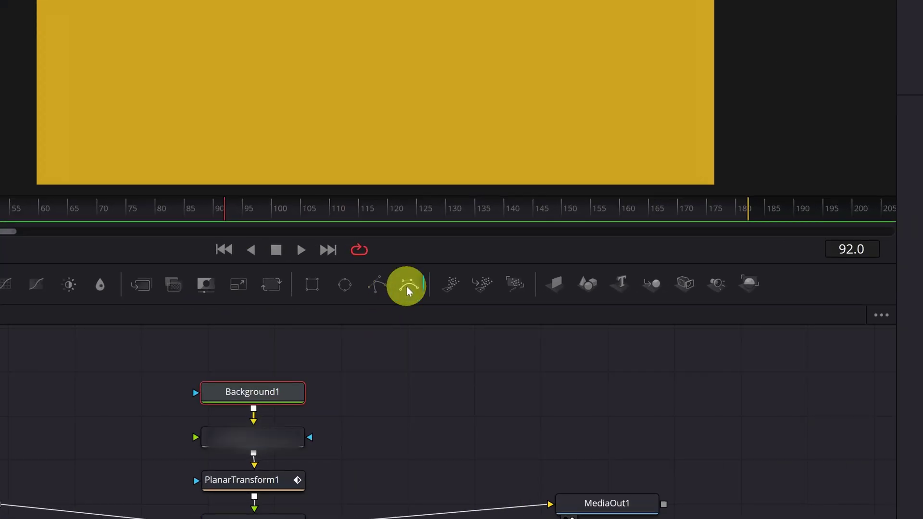
{"action": "left_click", "coordinate": [407, 291]}
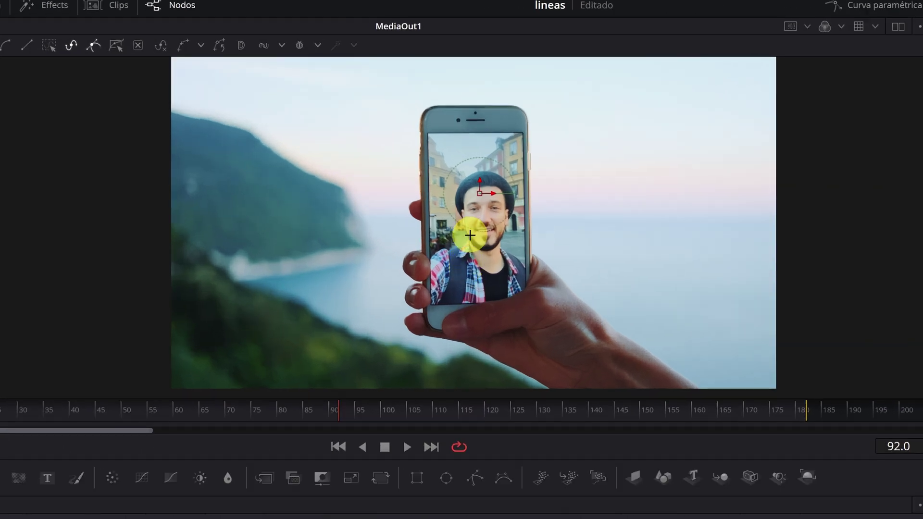
Step: Place BSpline points along the phone's top edge, right side and bottom edge
{"action": "scroll", "coordinate": [330, 138], "scroll_direction": "up", "scroll_amount": 5}
{"action": "left_click", "coordinate": [367, 126]}
{"action": "left_click", "coordinate": [383, 125]}
{"action": "left_click", "coordinate": [435, 123]}
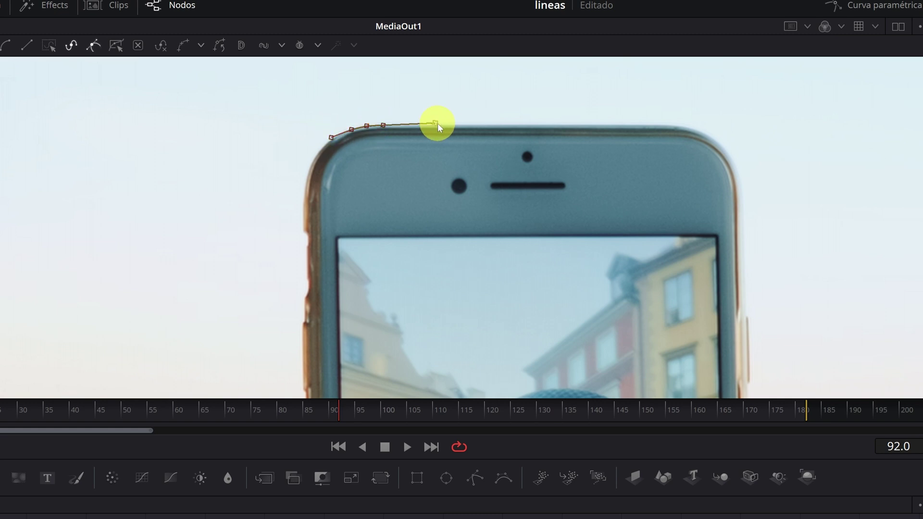
{"action": "left_click", "coordinate": [679, 124]}
{"action": "scroll", "coordinate": [676, 124], "scroll_direction": "down", "scroll_amount": 5}
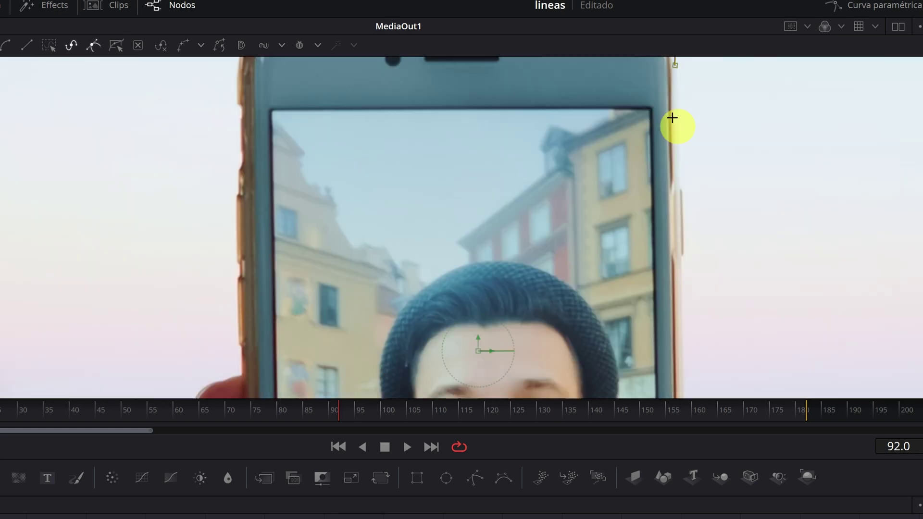
{"action": "left_click", "coordinate": [664, 284]}
{"action": "scroll", "coordinate": [664, 290], "scroll_direction": "down", "scroll_amount": 5}
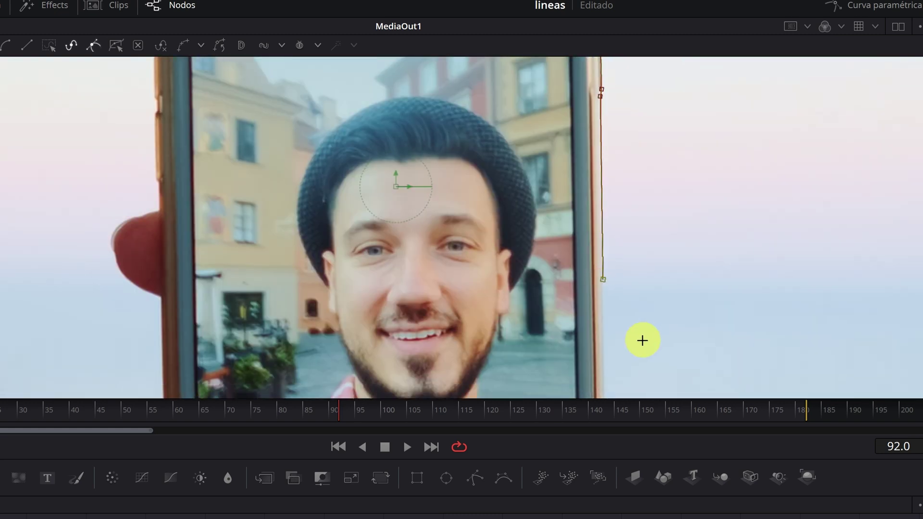
{"action": "scroll", "coordinate": [643, 340], "scroll_direction": "down", "scroll_amount": 5}
{"action": "scroll", "coordinate": [569, 355], "scroll_direction": "down", "scroll_amount": 3}
{"action": "left_click", "coordinate": [557, 217]}
{"action": "left_click", "coordinate": [538, 265]}
{"action": "left_click", "coordinate": [500, 283]}
{"action": "left_click", "coordinate": [408, 288]}
{"action": "left_click", "coordinate": [281, 290]}
Step: Add points up the phone's left edge, close the spline, and scrub to verify tracking
{"action": "scroll", "coordinate": [202, 292], "scroll_direction": "left", "scroll_amount": 5}
{"action": "left_click", "coordinate": [428, 250]}
{"action": "left_click", "coordinate": [399, 204]}
{"action": "left_click", "coordinate": [395, 157]}
{"action": "scroll", "coordinate": [396, 157], "scroll_direction": "up", "scroll_amount": 3}
{"action": "scroll", "coordinate": [418, 178], "scroll_direction": "up", "scroll_amount": 3}
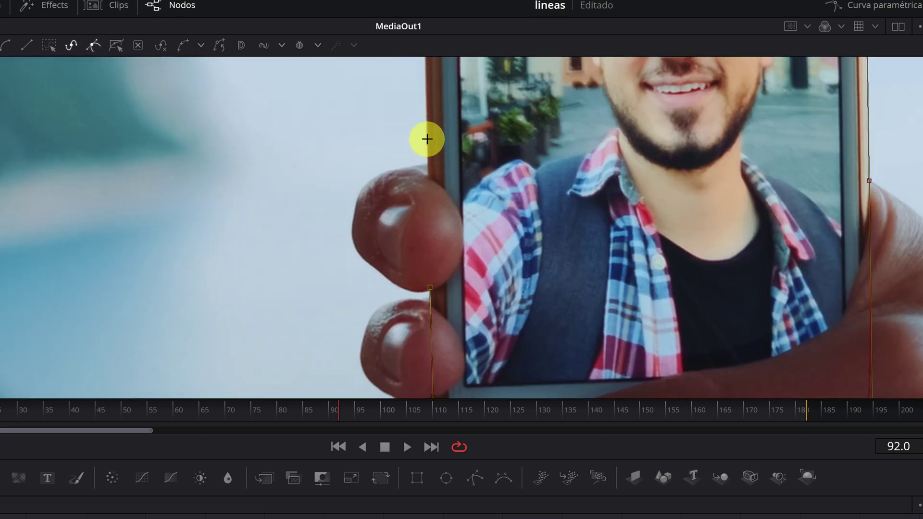
{"action": "left_click", "coordinate": [469, 134]}
{"action": "scroll", "coordinate": [481, 159], "scroll_direction": "up", "scroll_amount": 3}
{"action": "left_click", "coordinate": [490, 189]}
{"action": "scroll", "coordinate": [529, 206], "scroll_direction": "up", "scroll_amount": 3}
{"action": "scroll", "coordinate": [553, 217], "scroll_direction": "up", "scroll_amount": 1}
{"action": "left_click", "coordinate": [532, 158]}
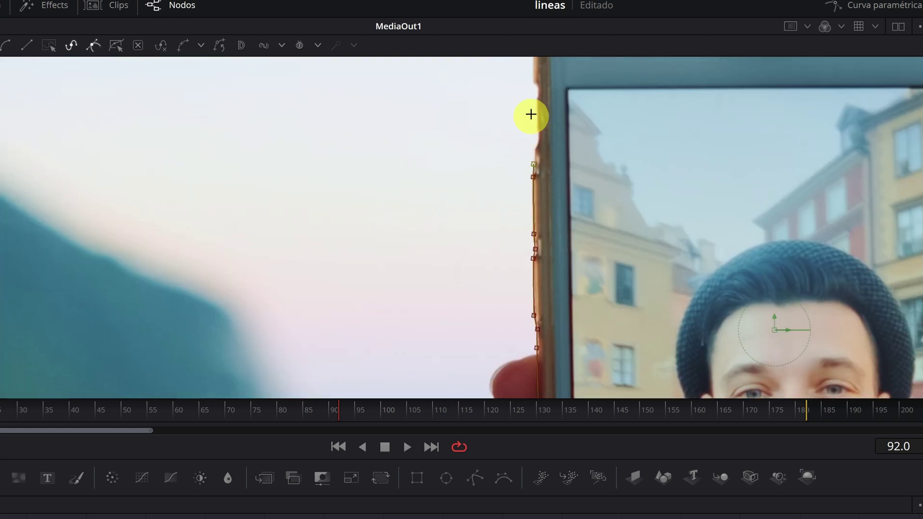
{"action": "scroll", "coordinate": [532, 116], "scroll_direction": "up", "scroll_amount": 3}
{"action": "left_click", "coordinate": [563, 210]}
{"action": "left_click", "coordinate": [572, 185]}
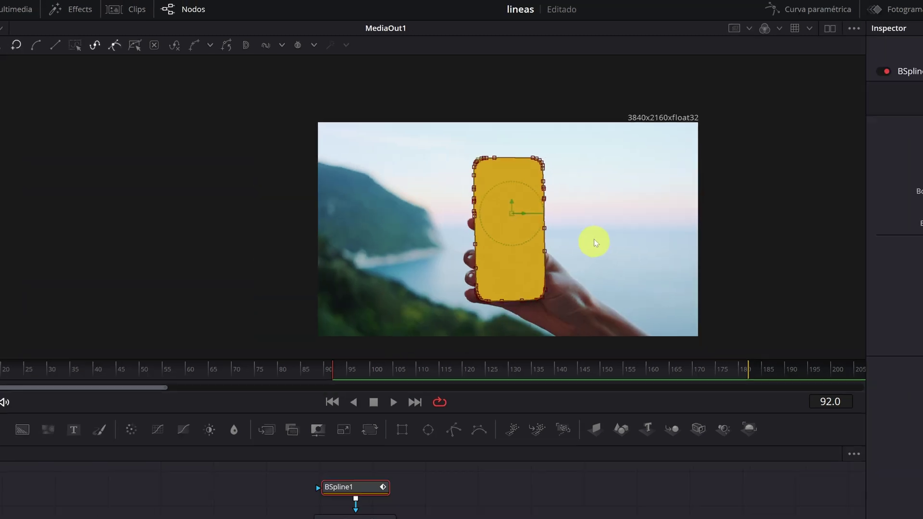
{"action": "left_click_drag", "start_coordinate": [337, 292], "coordinate": [443, 289]}
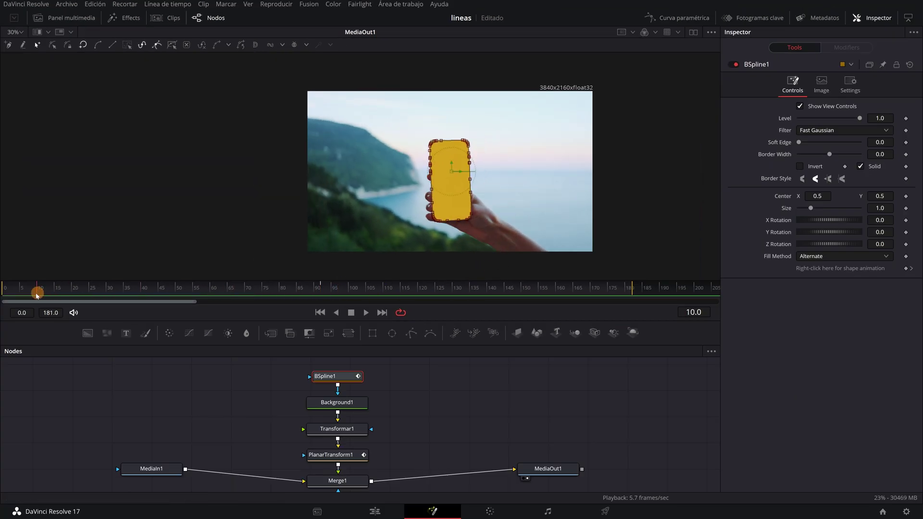
Step: Uncheck Solid on BSpline1 and set a thin border width of about 0.0035
{"action": "left_click_drag", "start_coordinate": [532, 288], "coordinate": [486, 289]}
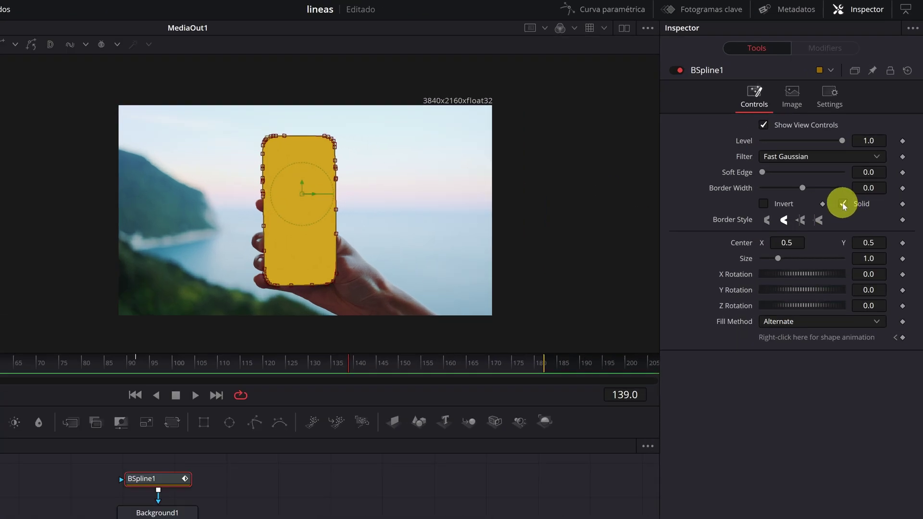
{"action": "left_click", "coordinate": [861, 167]}
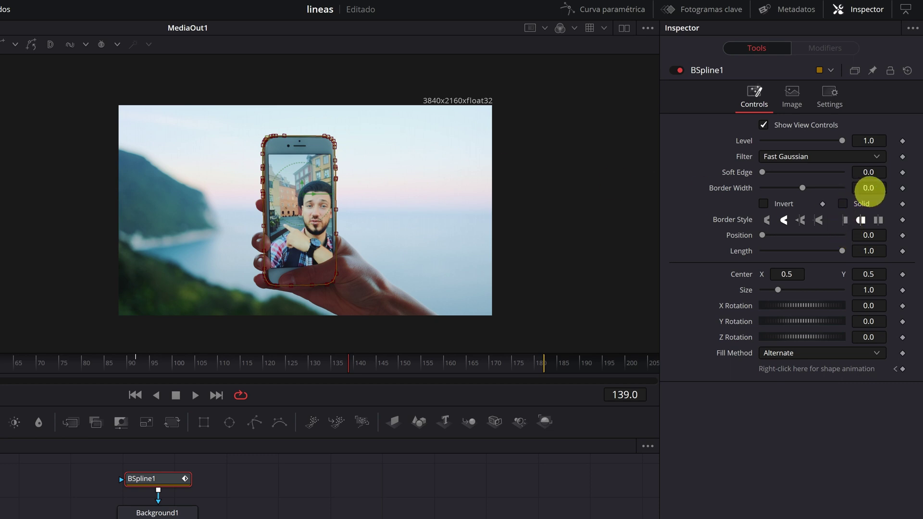
{"action": "left_click", "coordinate": [868, 188]}
{"action": "left_click_drag", "start_coordinate": [883, 187], "coordinate": [889, 187]}
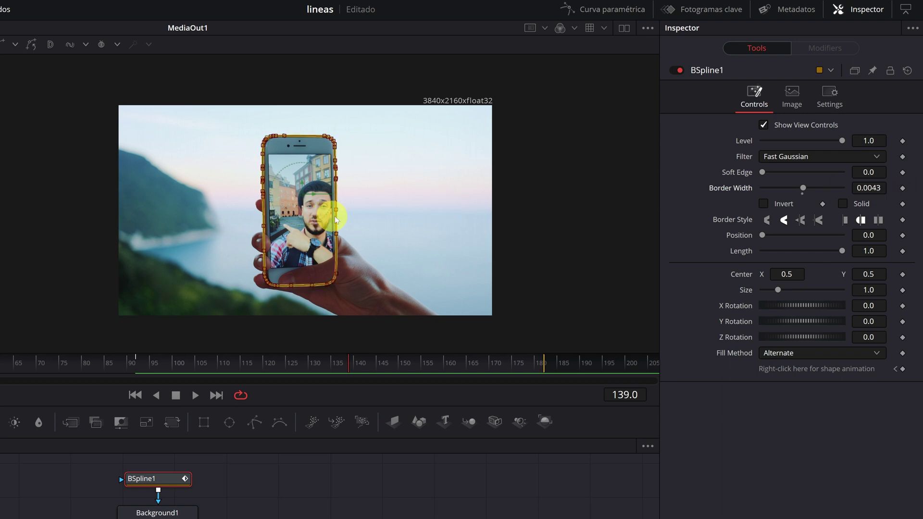
{"action": "scroll", "coordinate": [356, 219], "scroll_direction": "up", "scroll_amount": 4}
{"action": "scroll", "coordinate": [356, 223], "scroll_direction": "down", "scroll_amount": 4}
{"action": "mouse_move", "coordinate": [873, 187]}
{"action": "left_mouse_down"}
{"action": "mouse_move", "coordinate": [862, 193]}
{"action": "mouse_move", "coordinate": [877, 173]}
{"action": "left_mouse_up"}
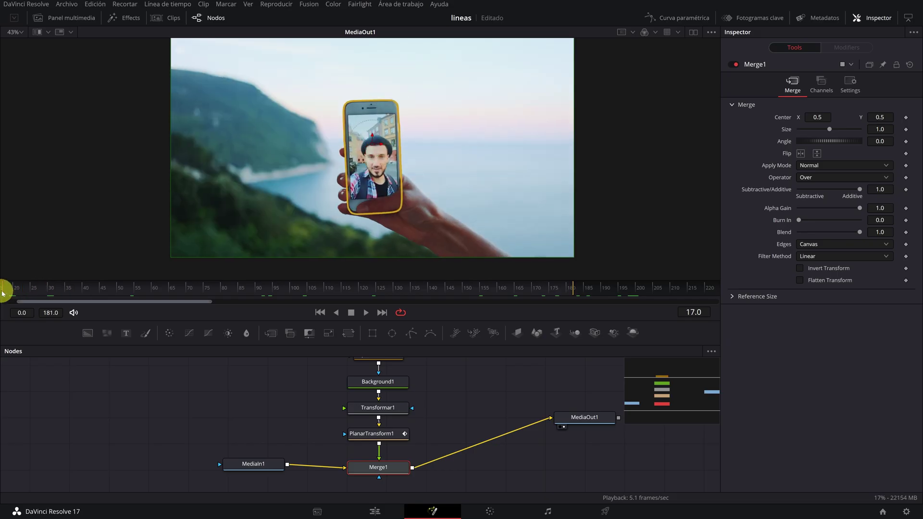
Step: At frame 17, keyframe the BSpline1 outline's Position and Length, with Length at 0.0
{"action": "scroll", "coordinate": [284, 415], "scroll_direction": "up", "scroll_amount": 3}
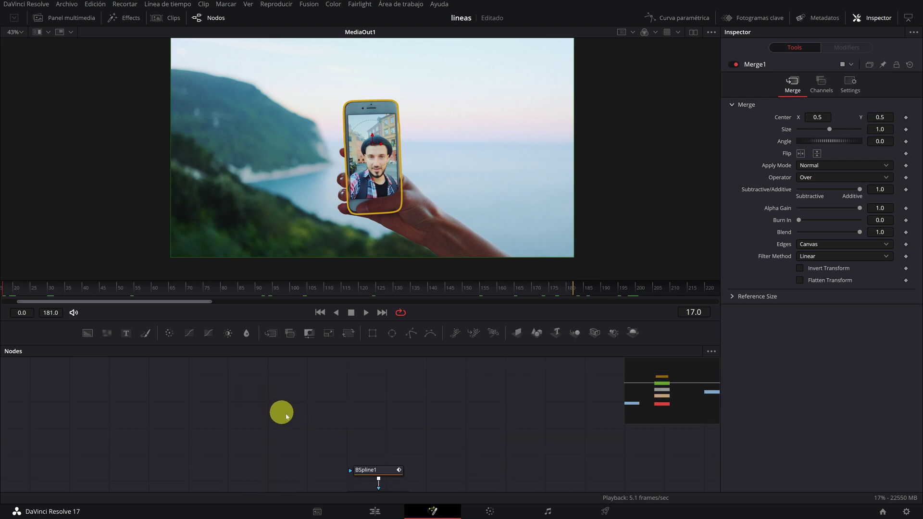
{"action": "scroll", "coordinate": [337, 416], "scroll_direction": "down", "scroll_amount": 2}
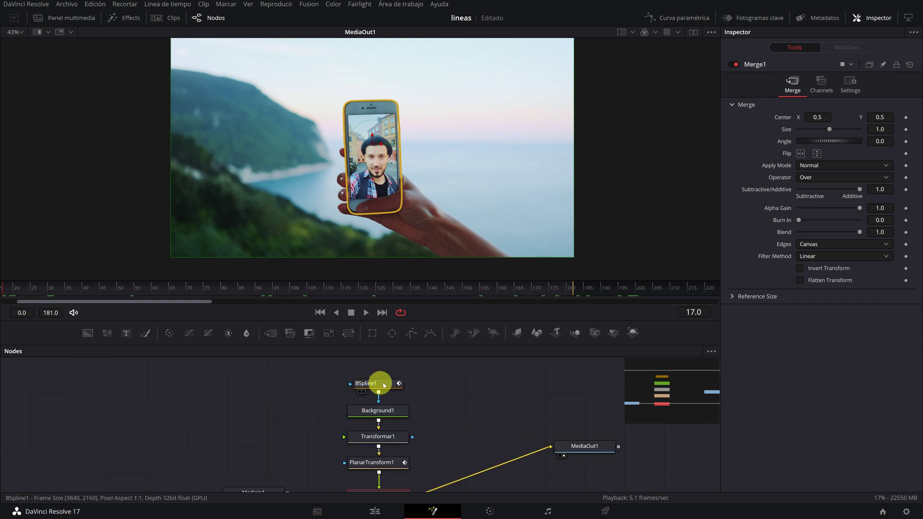
{"action": "left_click", "coordinate": [379, 385]}
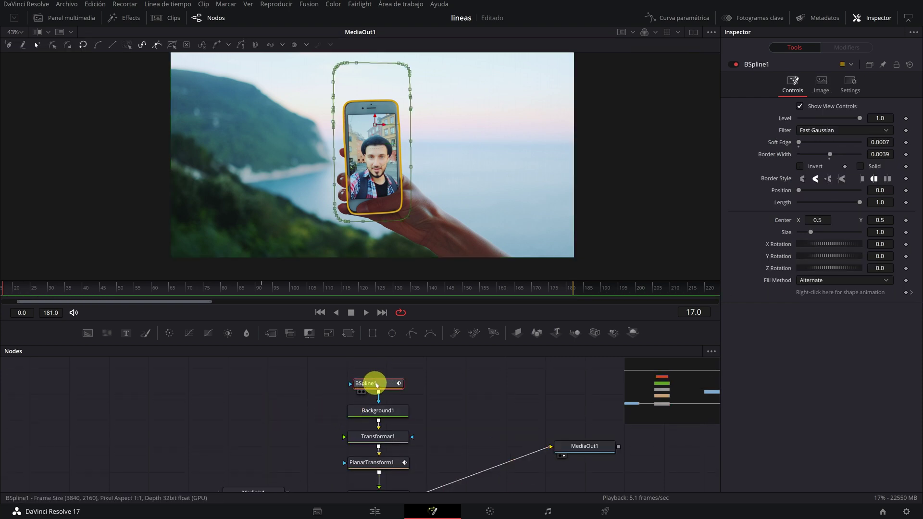
{"action": "left_click_drag", "start_coordinate": [40, 292], "coordinate": [1, 290]}
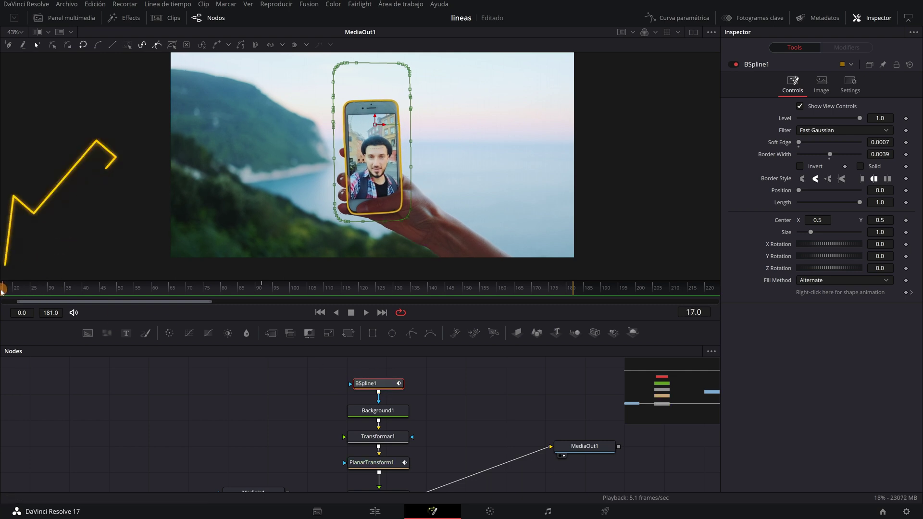
{"action": "left_click", "coordinate": [272, 314]}
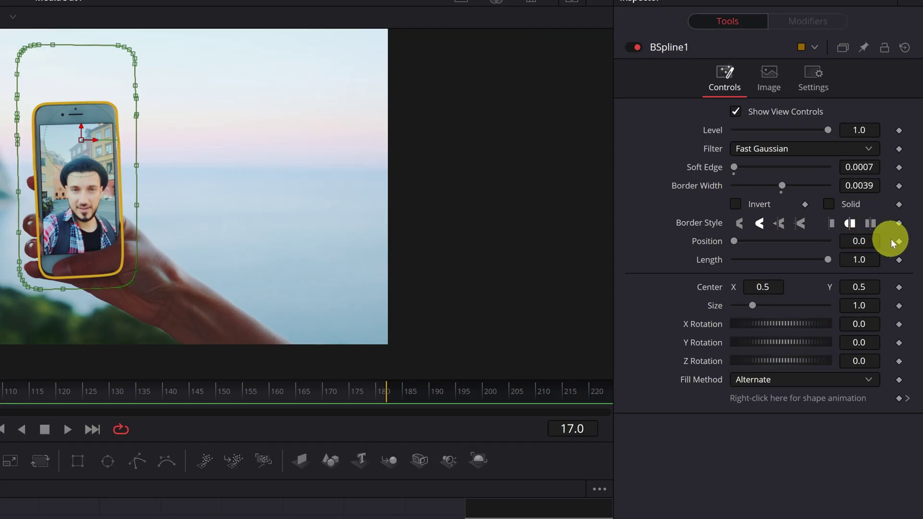
{"action": "left_click", "coordinate": [900, 242]}
{"action": "left_click", "coordinate": [899, 260]}
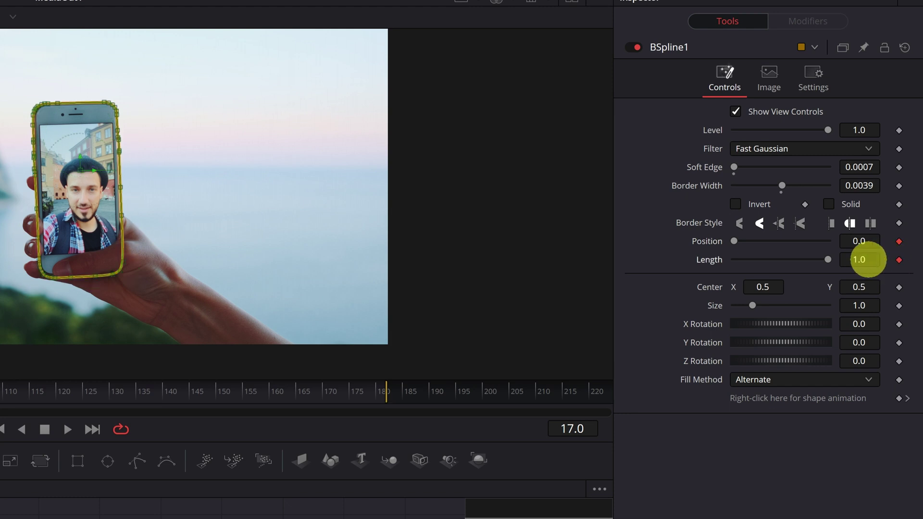
{"action": "left_click_drag", "start_coordinate": [866, 258], "coordinate": [633, 253]}
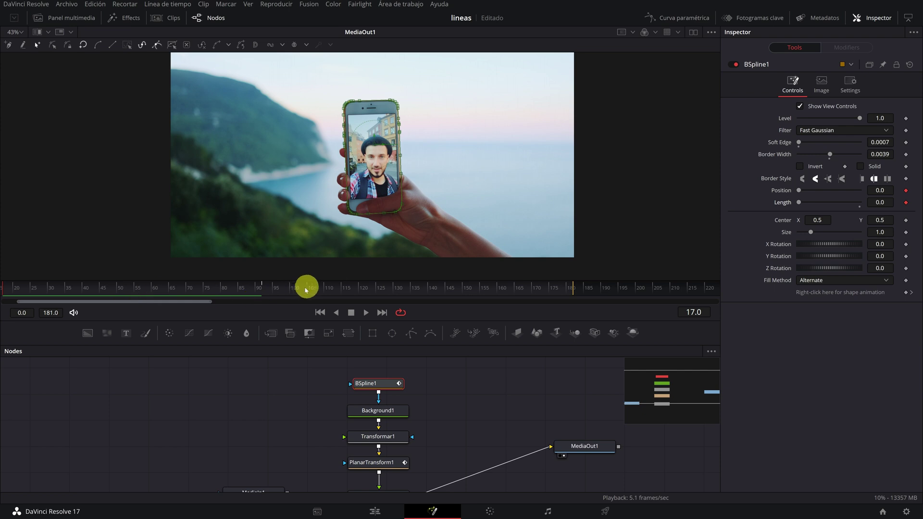
Step: At frame 181, keyframe the outline with Length 1.0 so it travels around the phone
{"action": "left_click", "coordinate": [325, 289]}
{"action": "left_click_drag", "start_coordinate": [325, 290], "coordinate": [571, 295]}
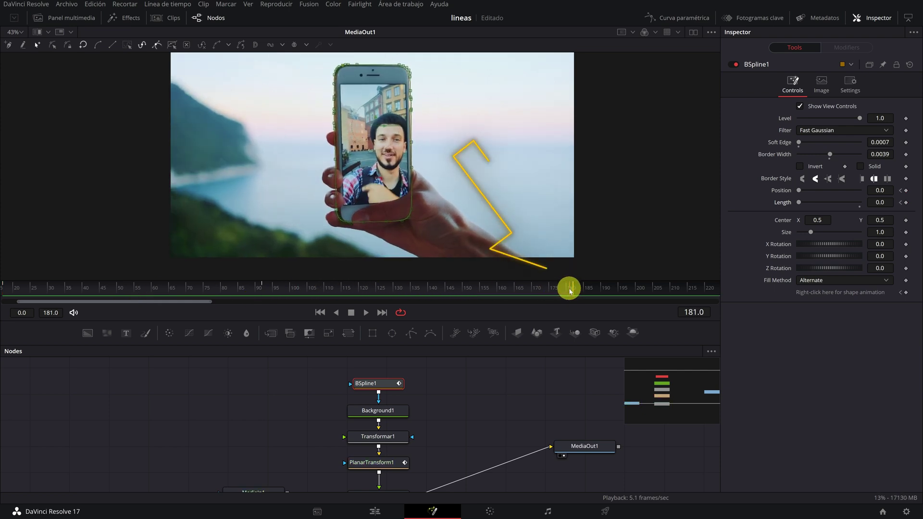
{"action": "left_click_drag", "start_coordinate": [572, 296], "coordinate": [572, 291]}
{"action": "left_click", "coordinate": [906, 190]}
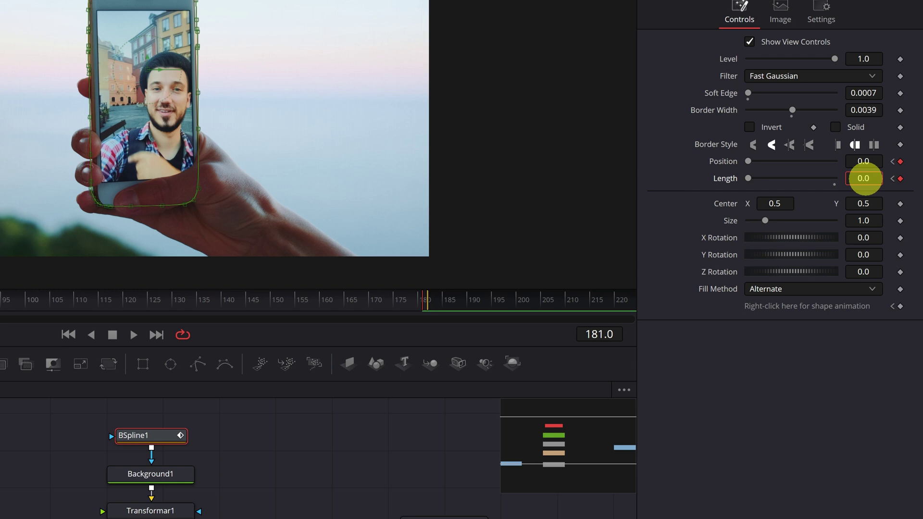
{"action": "type", "text": "1"}
{"action": "key", "text": "Return"}
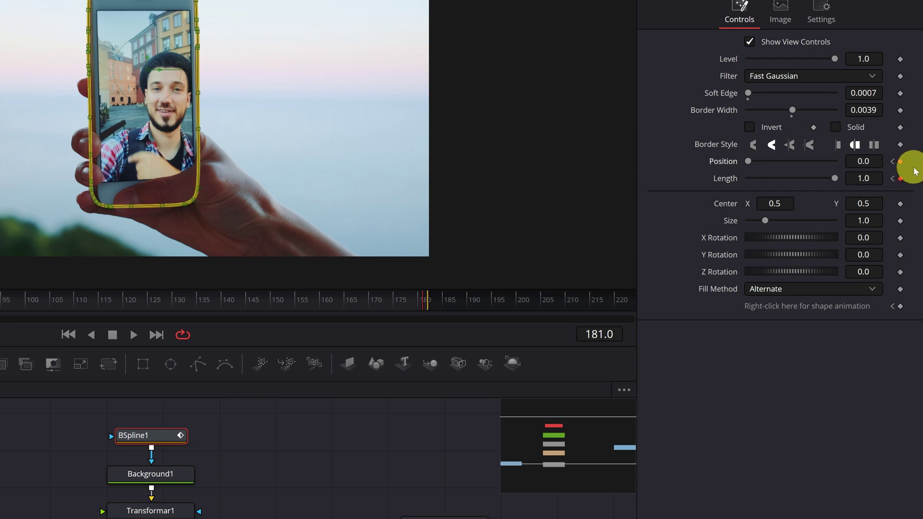
{"action": "left_click", "coordinate": [864, 161]}
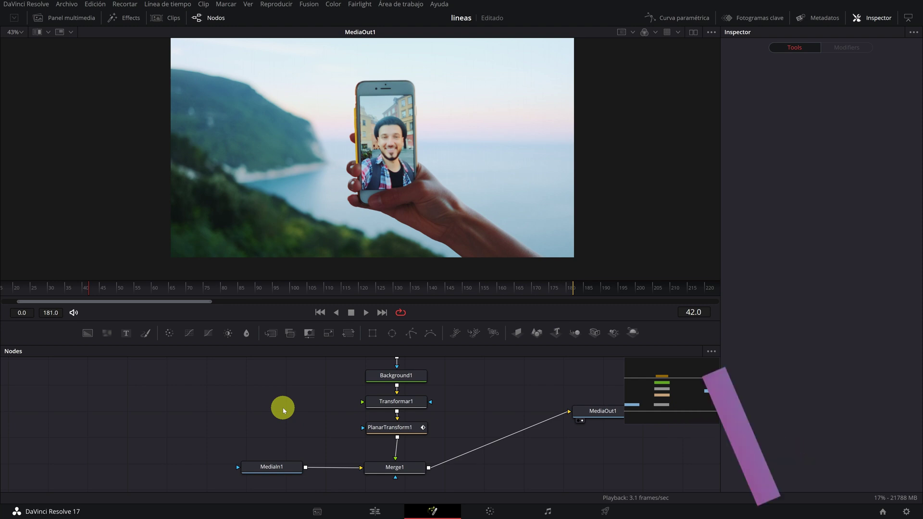
Step: Insert a SoftGlow1 node between PlanarTransform1 and the Merge1 foreground
{"action": "key", "text": "ctrl+space"}
{"action": "type", "text": "soft"}
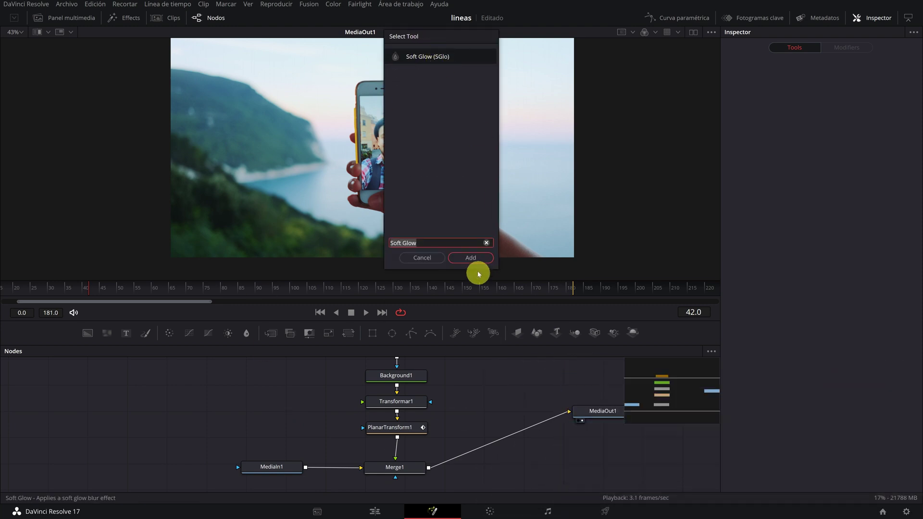
{"action": "left_click", "coordinate": [471, 258]}
{"action": "left_click", "coordinate": [296, 400]}
{"action": "left_click_drag", "start_coordinate": [296, 401], "coordinate": [309, 424]}
{"action": "left_click_drag", "start_coordinate": [404, 456], "coordinate": [420, 430]}
{"action": "left_click_drag", "start_coordinate": [357, 428], "coordinate": [316, 428]}
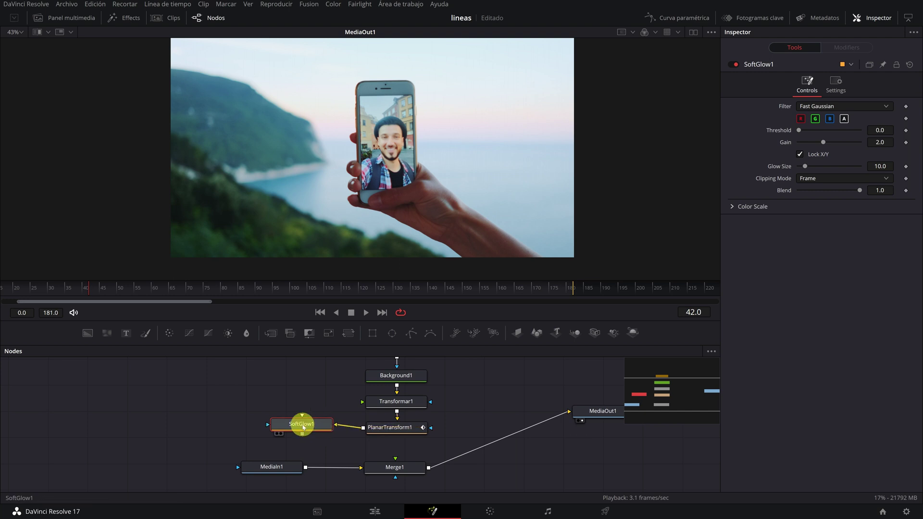
{"action": "left_click_drag", "start_coordinate": [302, 434], "coordinate": [395, 459]}
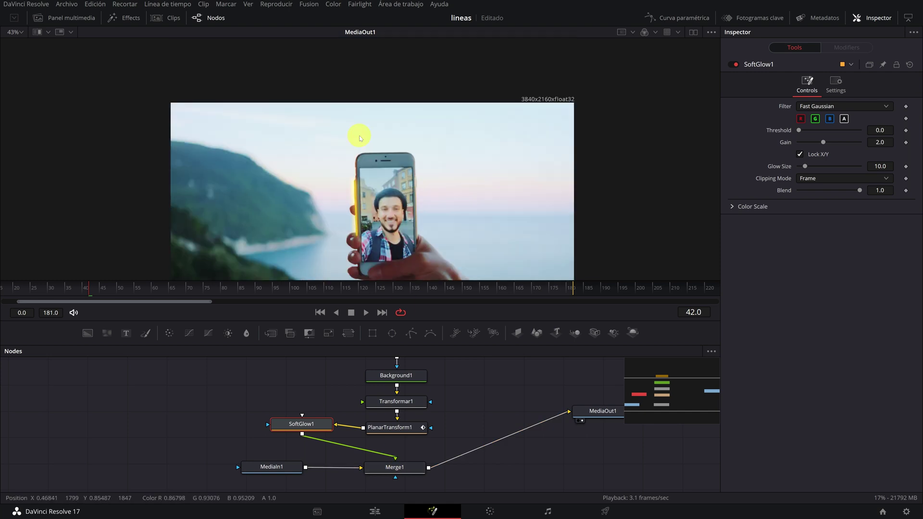
Step: Raise the glow Threshold slightly and set the Gain to about 2.874
{"action": "scroll", "coordinate": [361, 139], "scroll_direction": "up", "scroll_amount": 5}
{"action": "scroll", "coordinate": [360, 139], "scroll_direction": "down", "scroll_amount": 4}
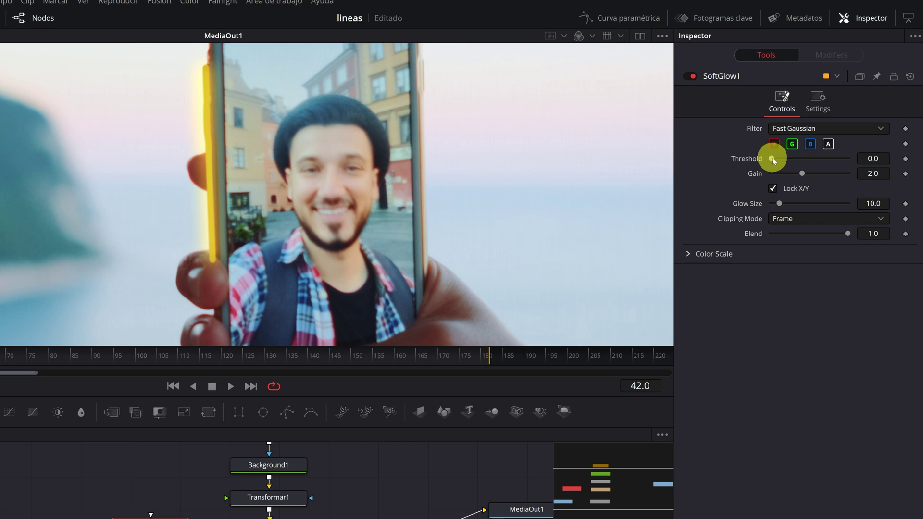
{"action": "left_click", "coordinate": [799, 130]}
{"action": "left_click_drag", "start_coordinate": [824, 142], "coordinate": [844, 141]}
{"action": "mouse_move", "coordinate": [829, 171]}
{"action": "left_mouse_down"}
{"action": "mouse_move", "coordinate": [790, 160]}
{"action": "mouse_move", "coordinate": [821, 175]}
{"action": "left_mouse_up"}
Step: Stop playback, fit the frame in the viewer, and switch to the Edit page
{"action": "left_click", "coordinate": [211, 386]}
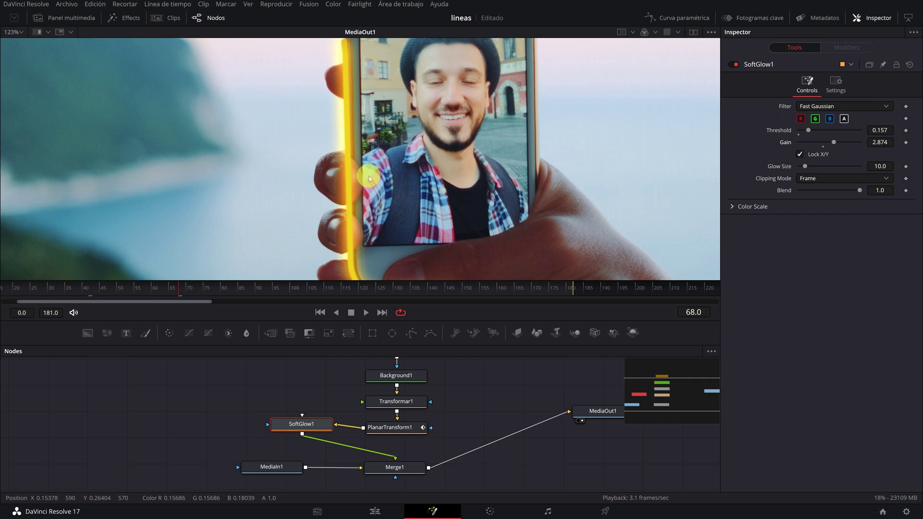
{"action": "key", "text": "ctrl+f"}
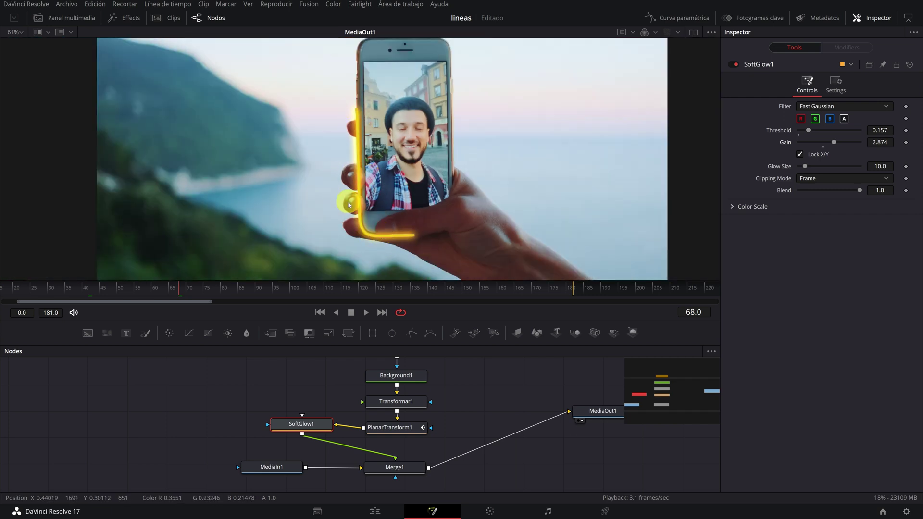
{"action": "key", "text": "shift+4"}
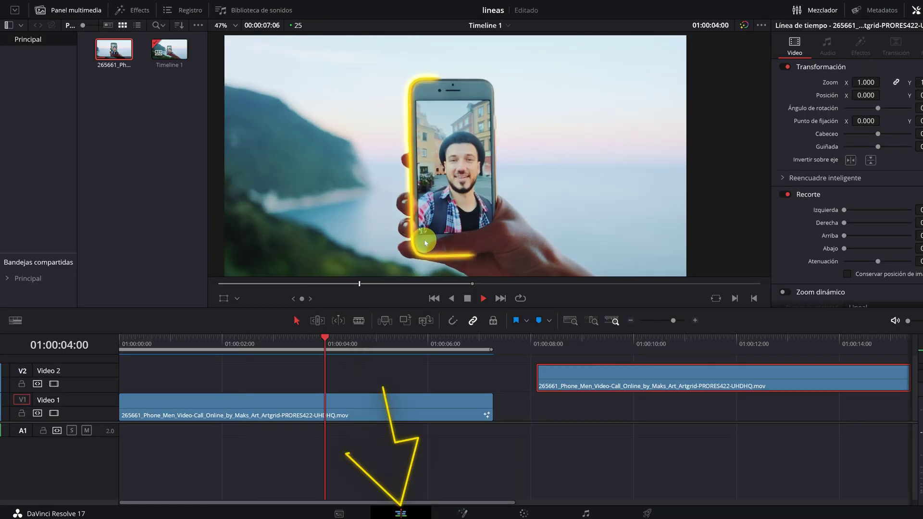
Step: Move the Video 2 clip to the timeline start, then toggle V2 off and on to compare
{"action": "key", "text": "space"}
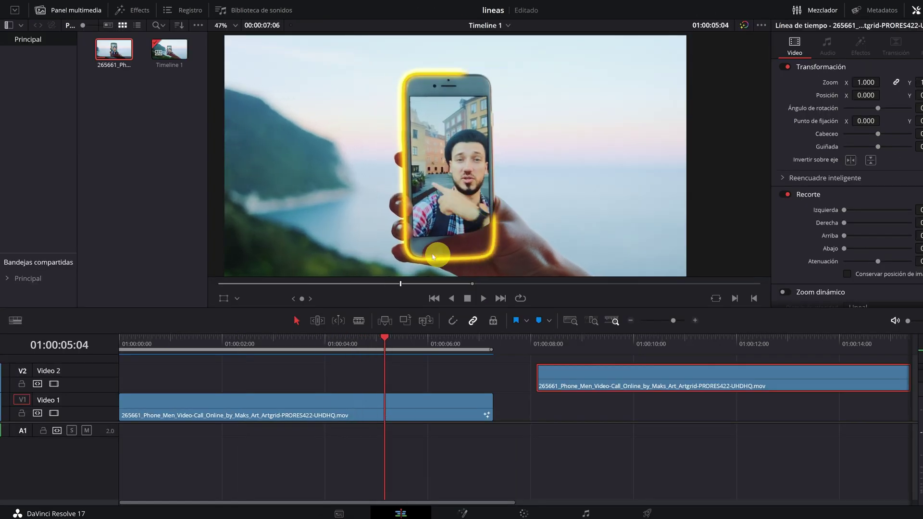
{"action": "left_click", "coordinate": [394, 343]}
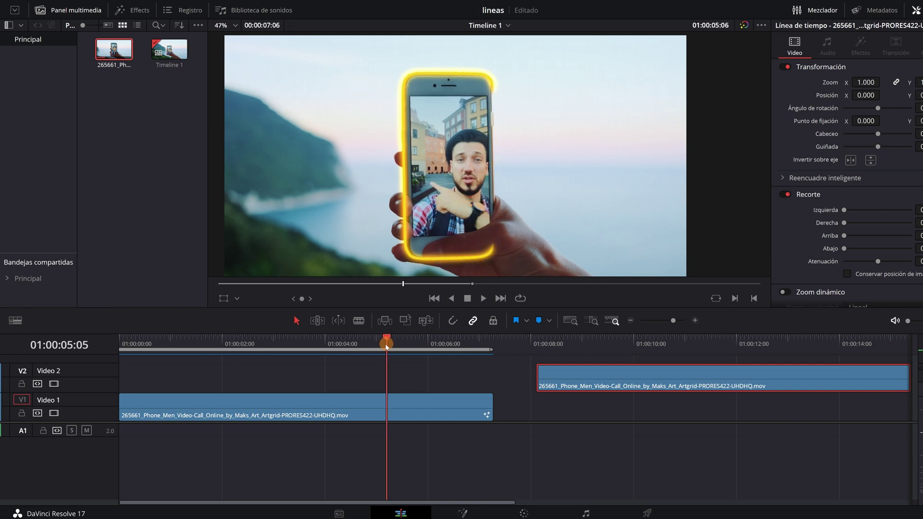
{"action": "left_click_drag", "start_coordinate": [393, 345], "coordinate": [375, 342]}
{"action": "left_click", "coordinate": [591, 383]}
{"action": "left_click_drag", "start_coordinate": [586, 380], "coordinate": [165, 382]}
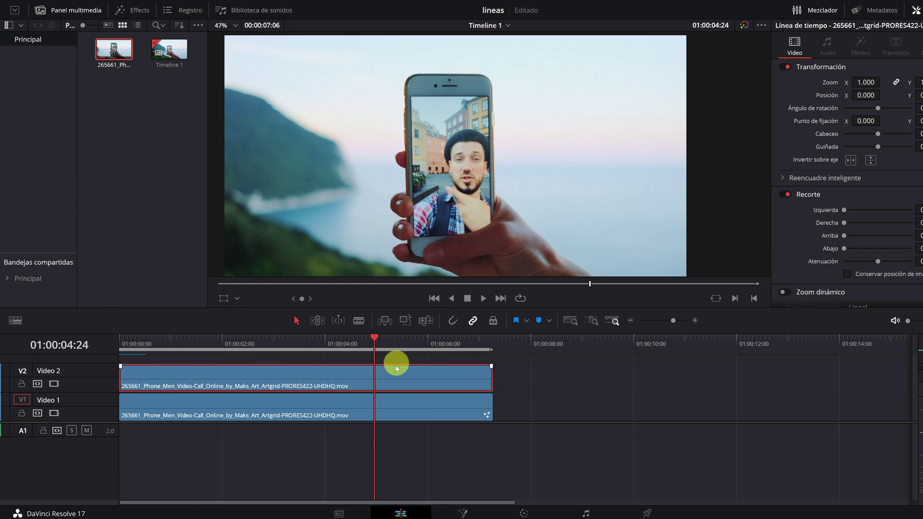
{"action": "left_click", "coordinate": [54, 384]}
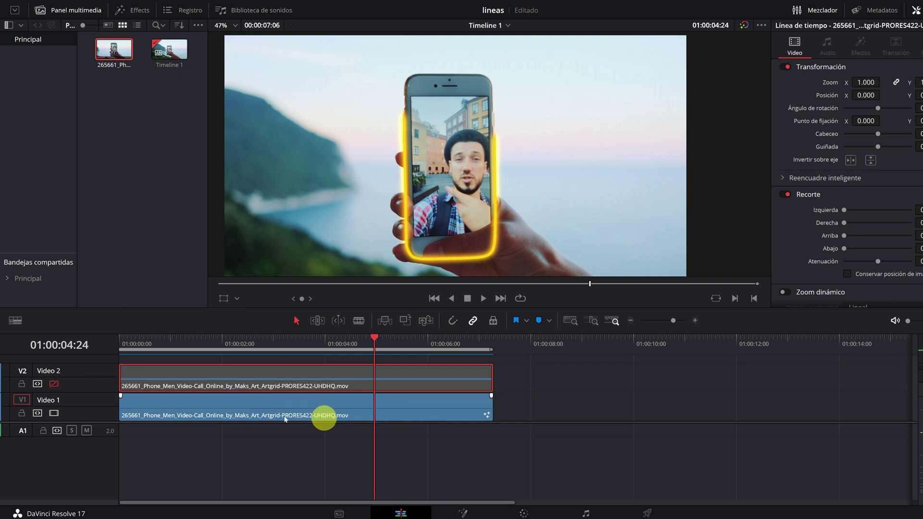
{"action": "left_click", "coordinate": [54, 384]}
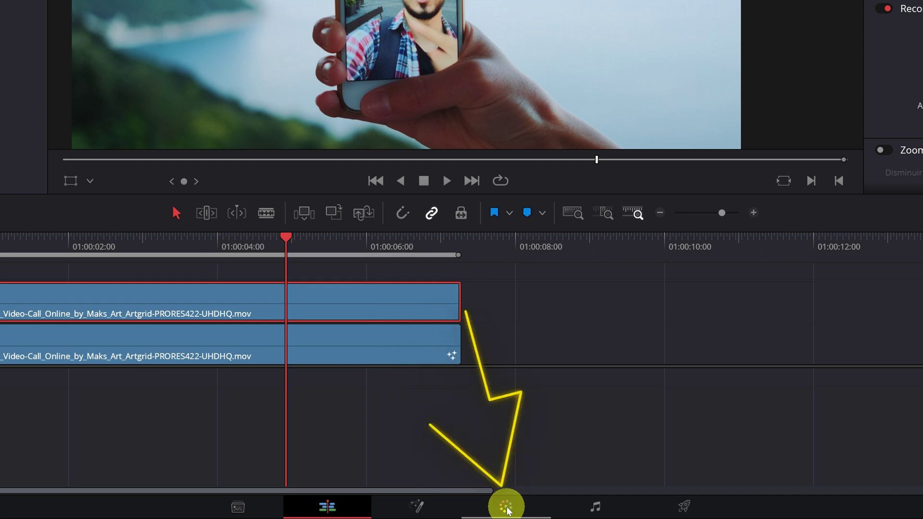
Step: On the Color page, add an Alpha Output and connect the Video 2 node's alpha to it
{"action": "left_click", "coordinate": [506, 508]}
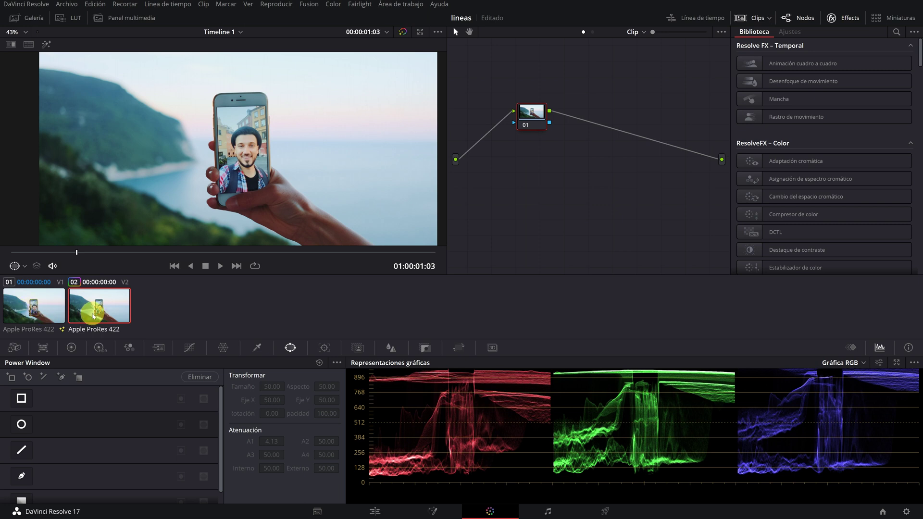
{"action": "right_click", "coordinate": [577, 173]}
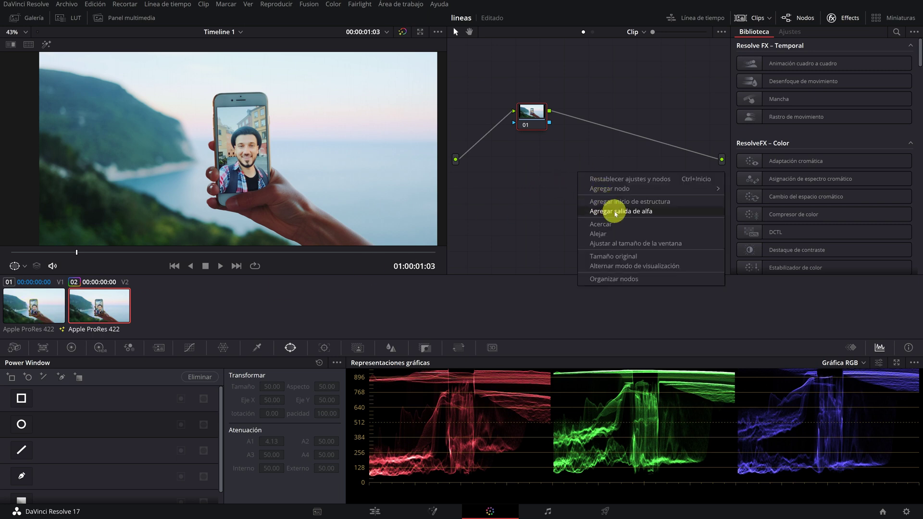
{"action": "left_click", "coordinate": [609, 211]}
{"action": "left_click_drag", "start_coordinate": [549, 123], "coordinate": [694, 165]}
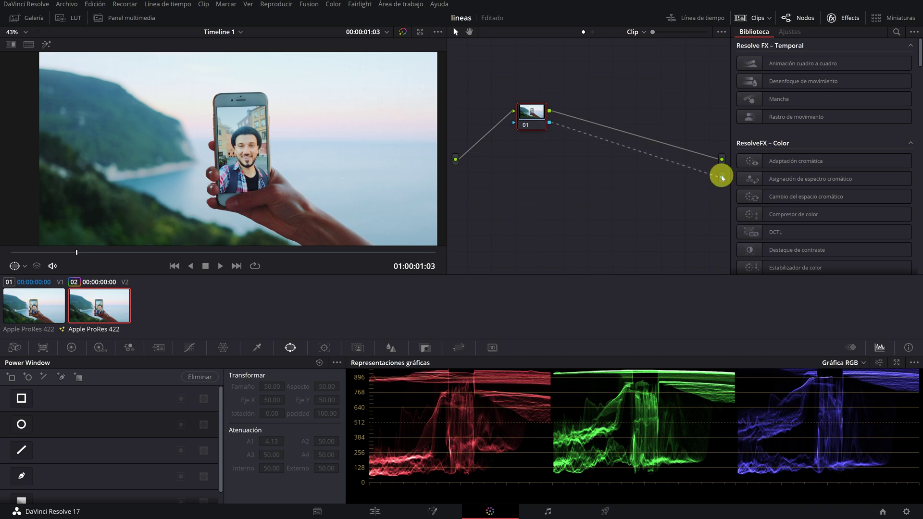
{"action": "left_click_drag", "start_coordinate": [715, 181], "coordinate": [722, 177]}
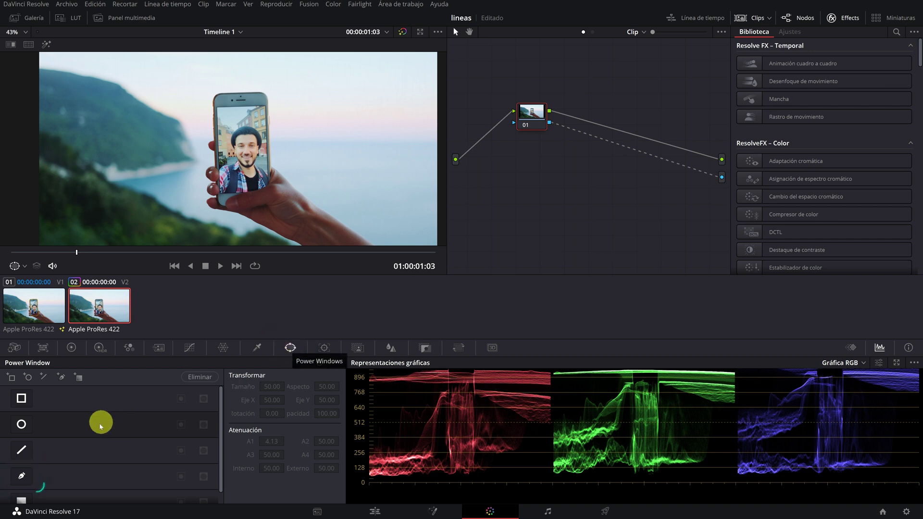
Step: Enable the Pen power window on the clip's first frame and frame the view on the hand
{"action": "left_click", "coordinate": [22, 476]}
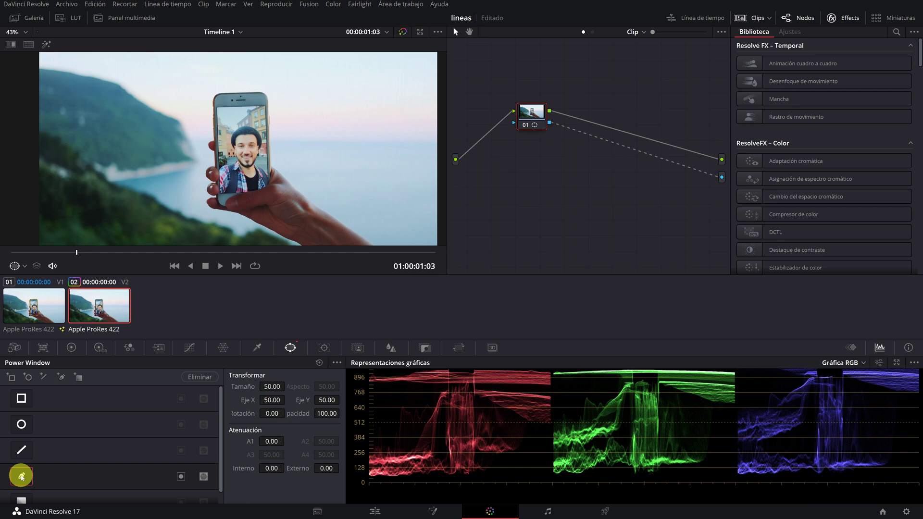
{"action": "left_click_drag", "start_coordinate": [84, 253], "coordinate": [11, 253]}
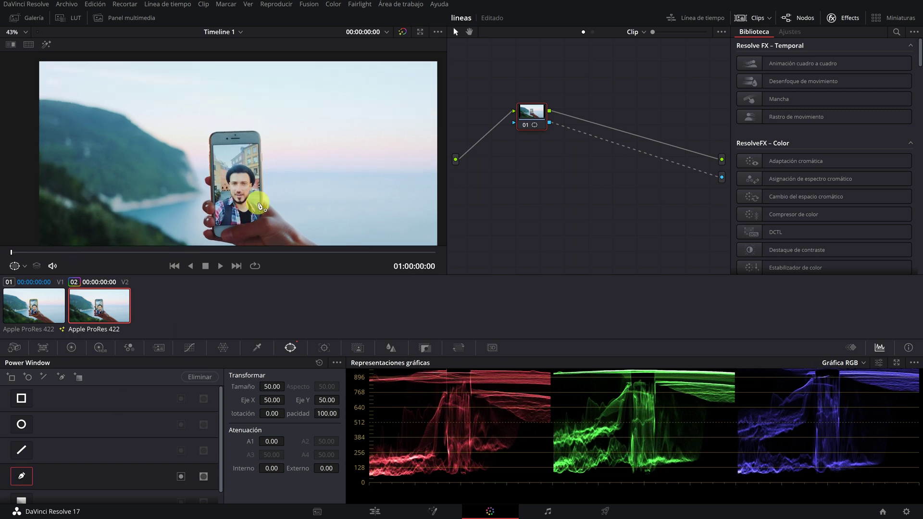
{"action": "scroll", "coordinate": [260, 173], "scroll_direction": "up", "scroll_amount": 5}
{"action": "left_click_drag", "start_coordinate": [393, 227], "coordinate": [364, 144]}
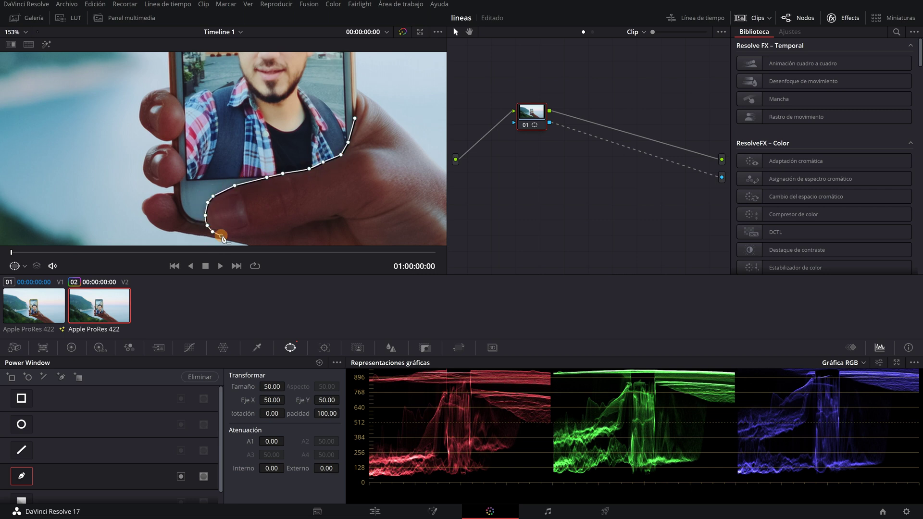
{"action": "left_click_drag", "start_coordinate": [223, 238], "coordinate": [211, 184]}
Step: Draw a closed curved mask around the thumb holding the phone
{"action": "left_click", "coordinate": [312, 214]}
{"action": "left_click", "coordinate": [386, 177]}
{"action": "left_click_drag", "start_coordinate": [386, 177], "coordinate": [354, 227]}
{"action": "left_click", "coordinate": [428, 139]}
{"action": "left_click", "coordinate": [393, 102]}
{"action": "left_click", "coordinate": [347, 83]}
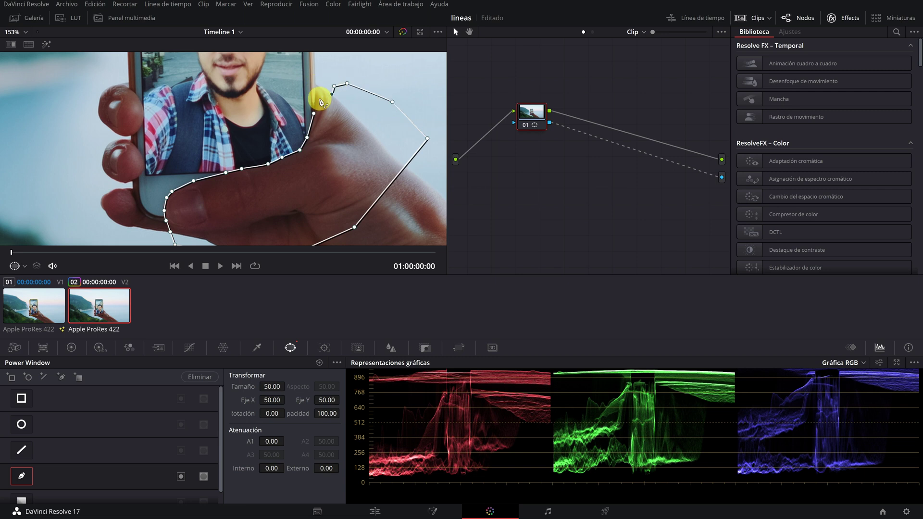
{"action": "left_click", "coordinate": [354, 115]}
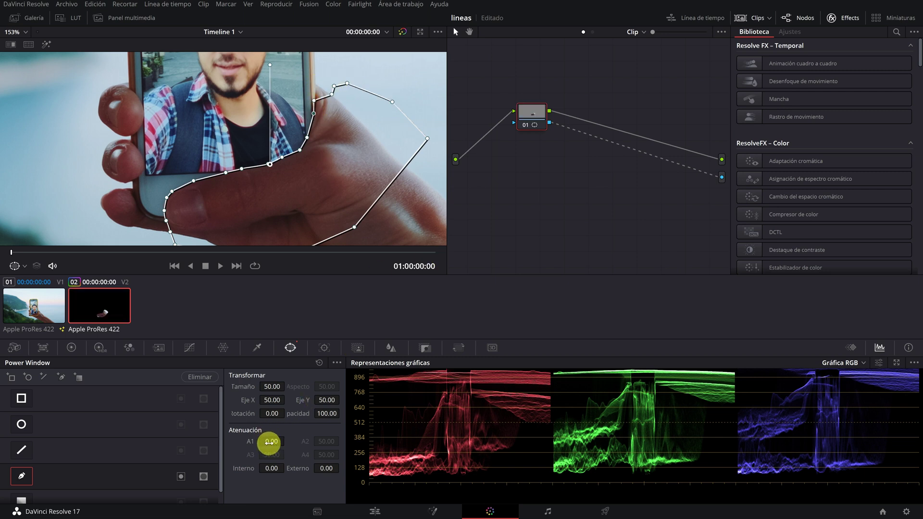
{"action": "left_click", "coordinate": [325, 352]}
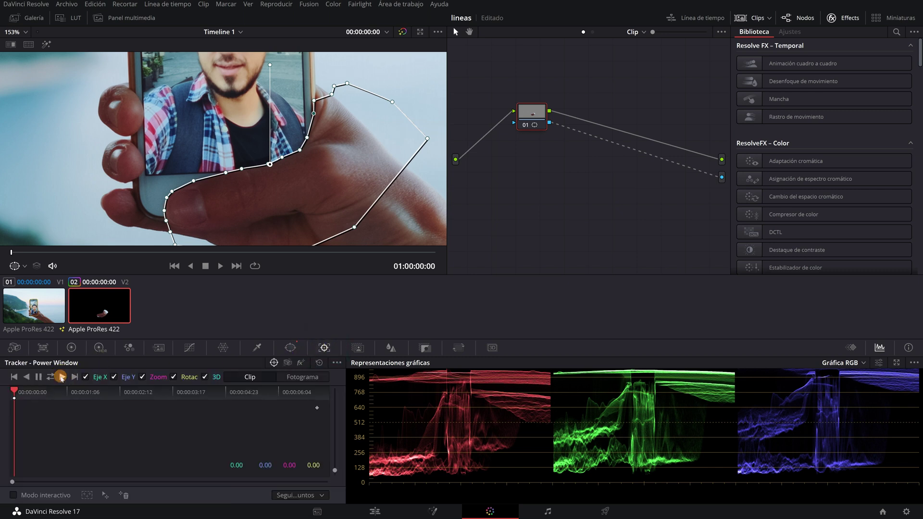
Step: Track the thumb mask forward through the whole clip and scrub to confirm it follows the hand
{"action": "left_click", "coordinate": [61, 377]}
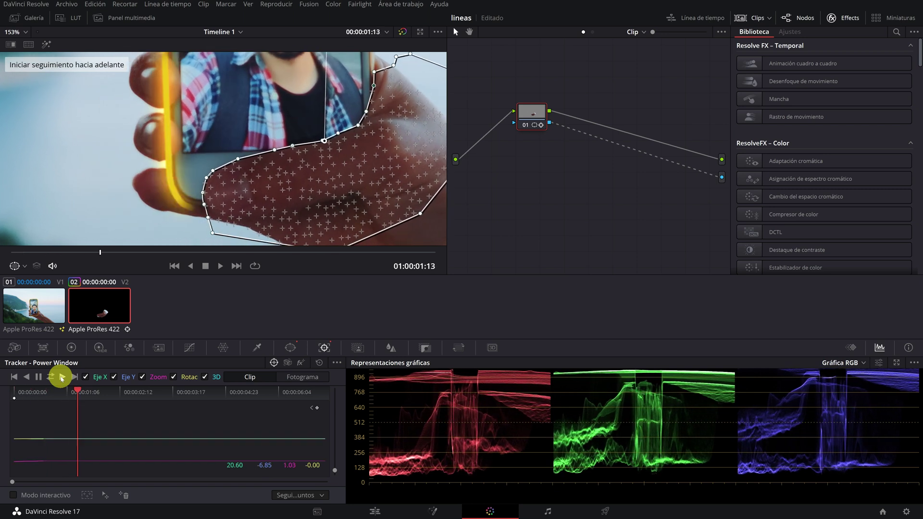
{"action": "scroll", "coordinate": [298, 164], "scroll_direction": "down", "scroll_amount": 3}
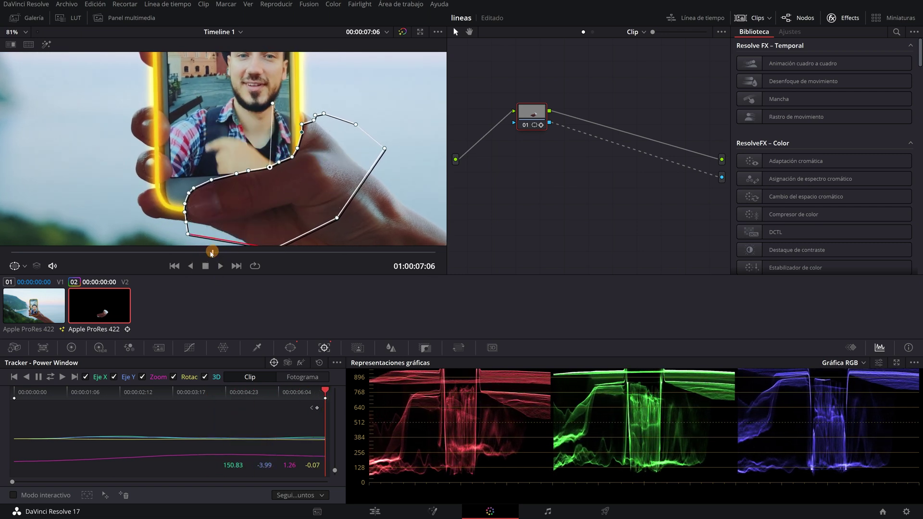
{"action": "left_click_drag", "start_coordinate": [212, 252], "coordinate": [292, 252]}
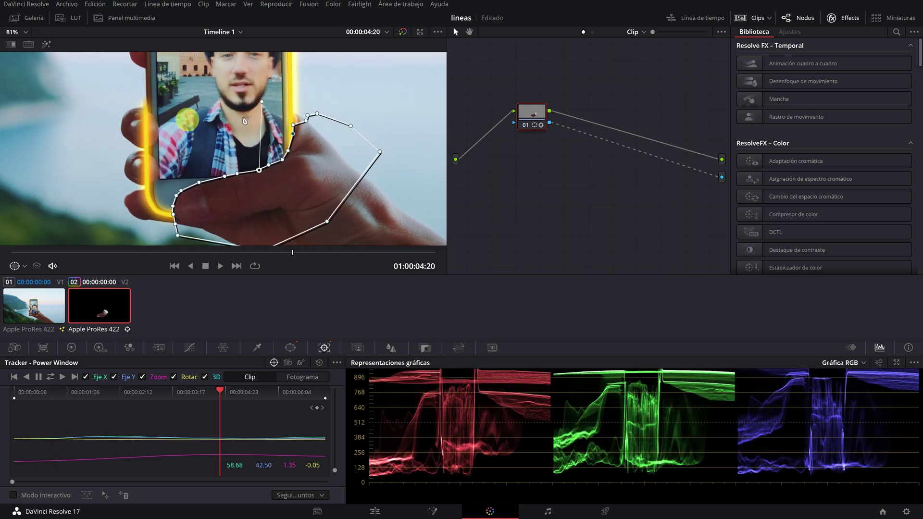
{"action": "left_click", "coordinate": [291, 349]}
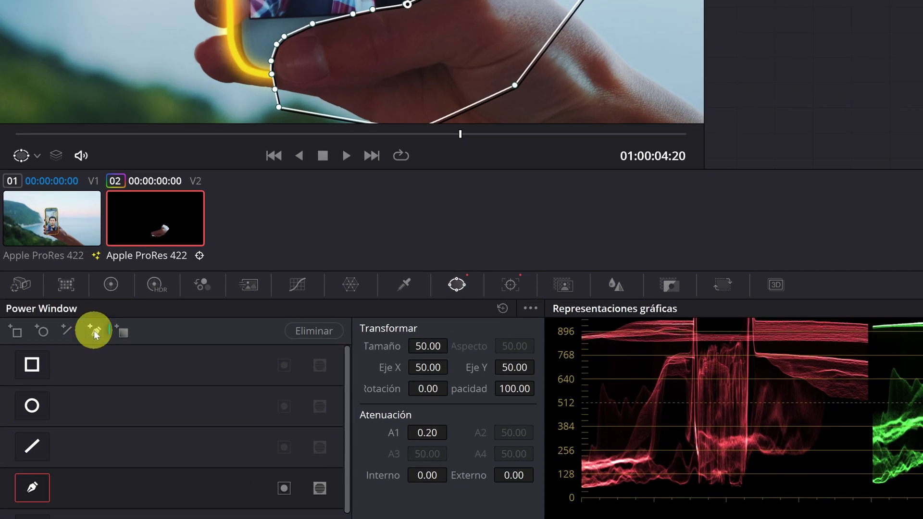
Step: Add a second Pen window around the fingertip on the phone's left edge and soften it
{"action": "left_click", "coordinate": [93, 330]}
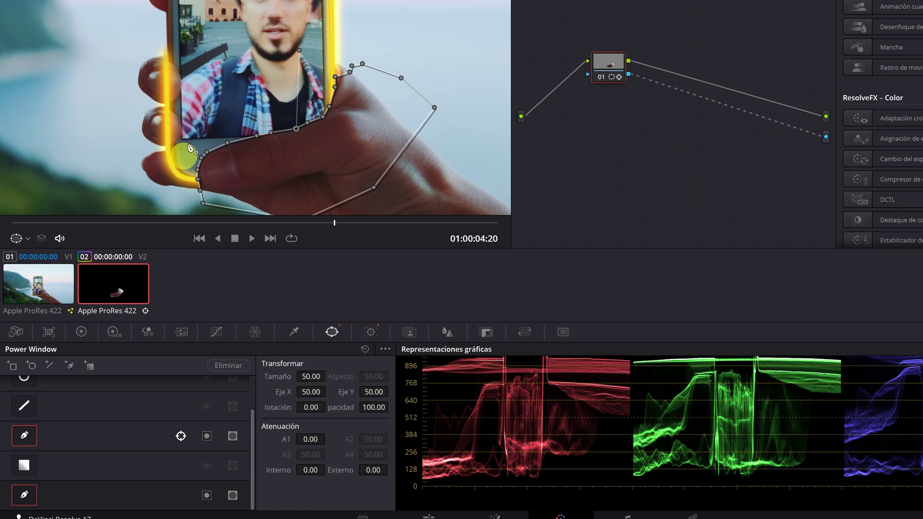
{"action": "scroll", "coordinate": [270, 127], "scroll_direction": "up", "scroll_amount": 3}
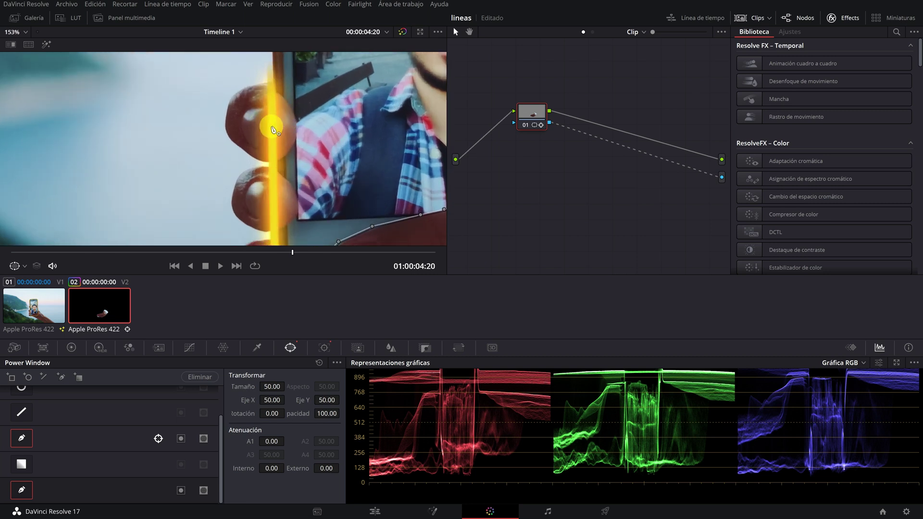
{"action": "left_click", "coordinate": [265, 174]}
{"action": "left_click_drag", "start_coordinate": [271, 442], "coordinate": [279, 441]}
Step: Track the fingertip mask, reshape it to fit the finger, and retrack it forward
{"action": "left_click", "coordinate": [324, 348]}
{"action": "left_click", "coordinate": [51, 377]}
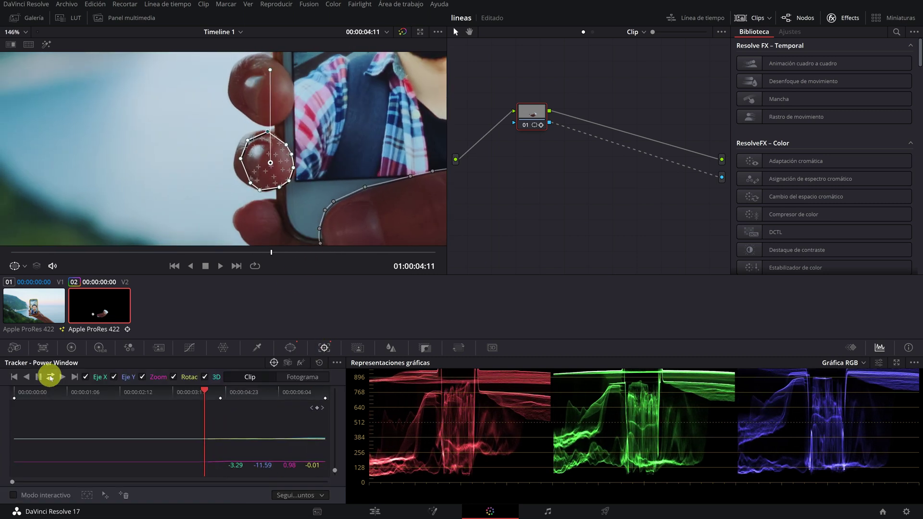
{"action": "scroll", "coordinate": [294, 93], "scroll_direction": "up", "scroll_amount": 5}
{"action": "left_click_drag", "start_coordinate": [294, 93], "coordinate": [251, 149]}
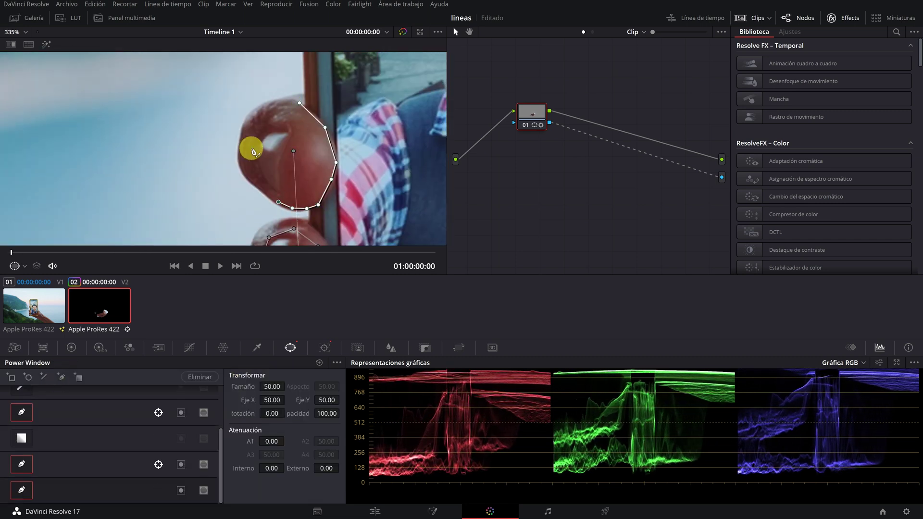
{"action": "left_click", "coordinate": [324, 348]}
{"action": "left_click", "coordinate": [62, 377]}
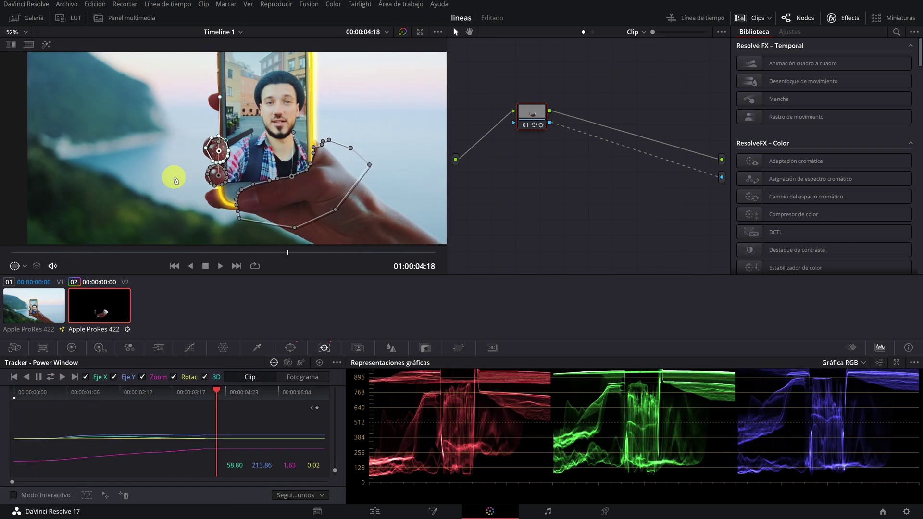